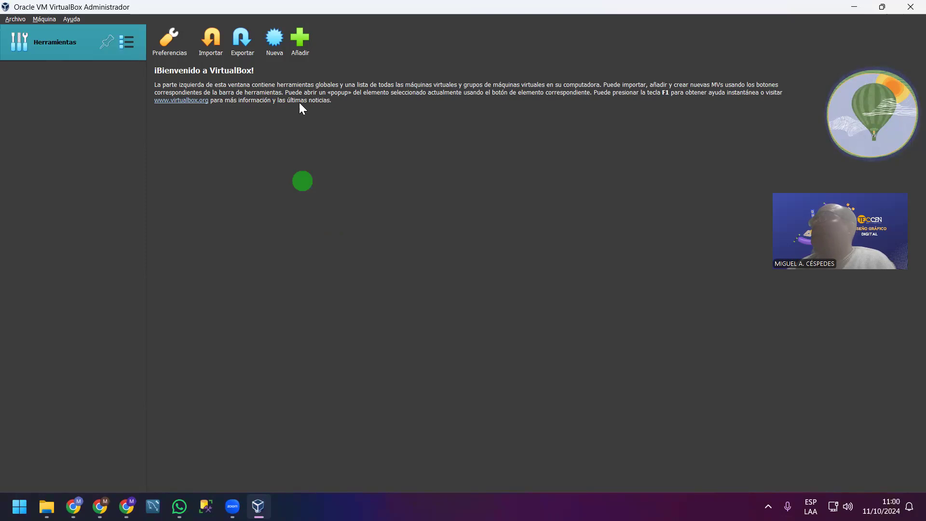
Start creating a new virtual machine and name it WINDOWS SERVER 2022
left_click(270, 42)
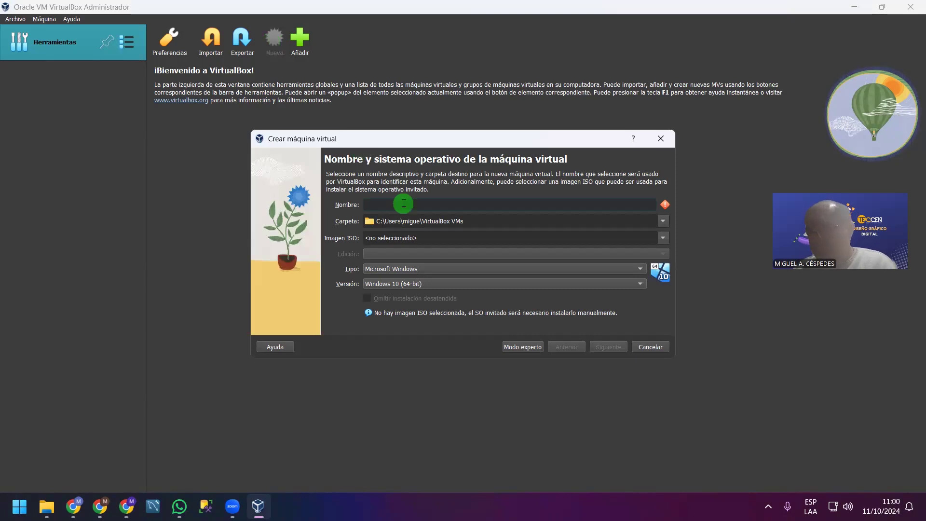
type("EINDOWE")
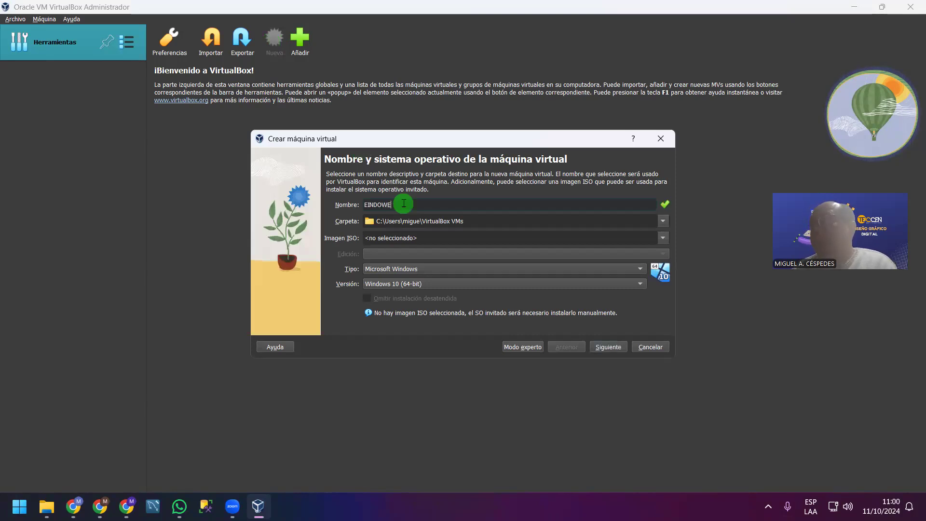
key("BackSpace")
key("BackSpace")
key("BackSpace")
key("BackSpace")
key("BackSpace")
key("BackSpace")
key("BackSpace")
type("WINDOWS SERVER 2022")
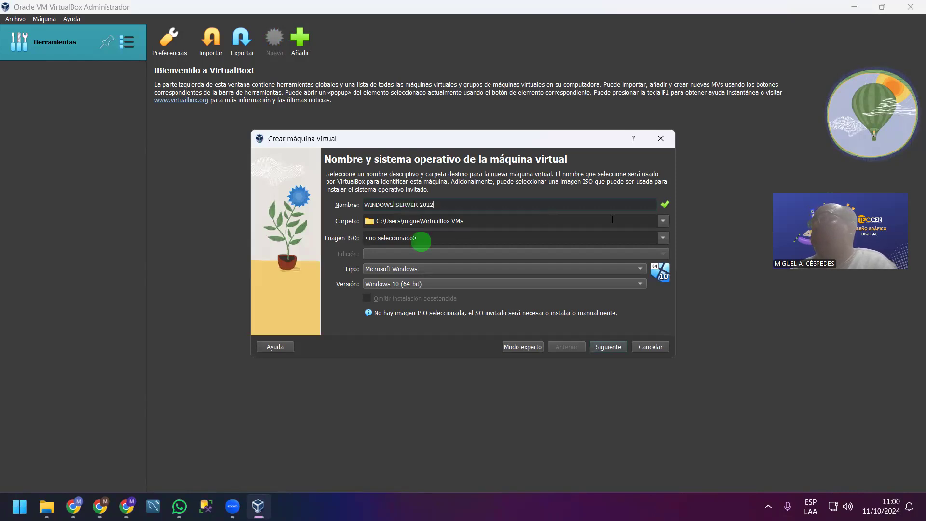
Browse to the SOFTWARE_1 (D:) drive as another location for the machine's folder
left_click(661, 221)
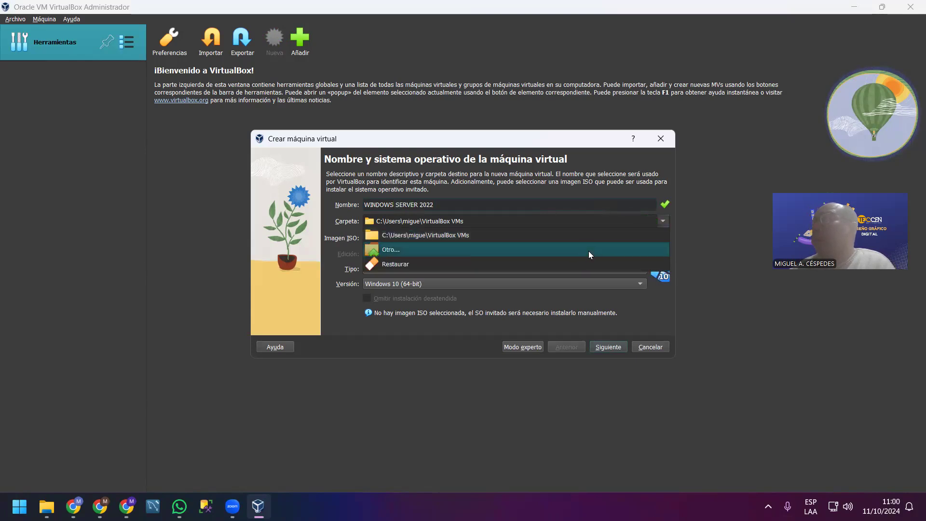
left_click(589, 250)
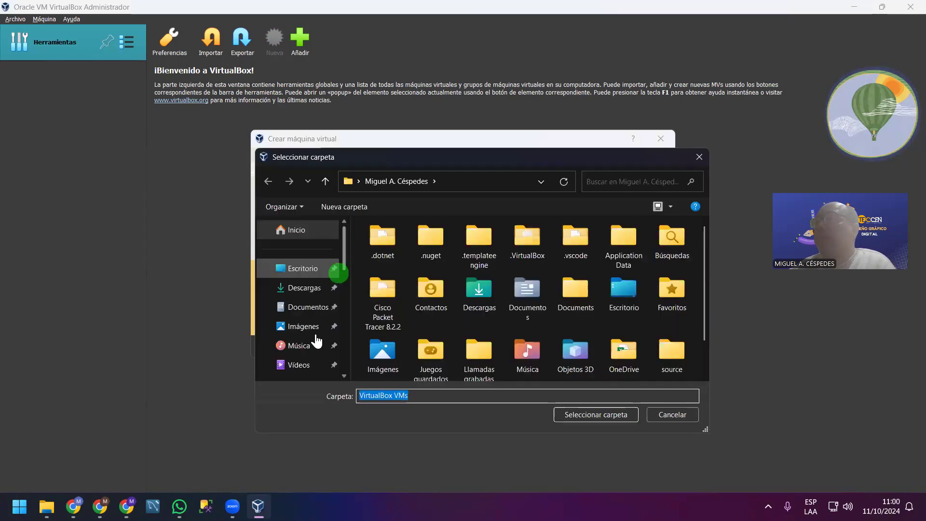
scroll(317, 340, "down", 5)
left_click(324, 250)
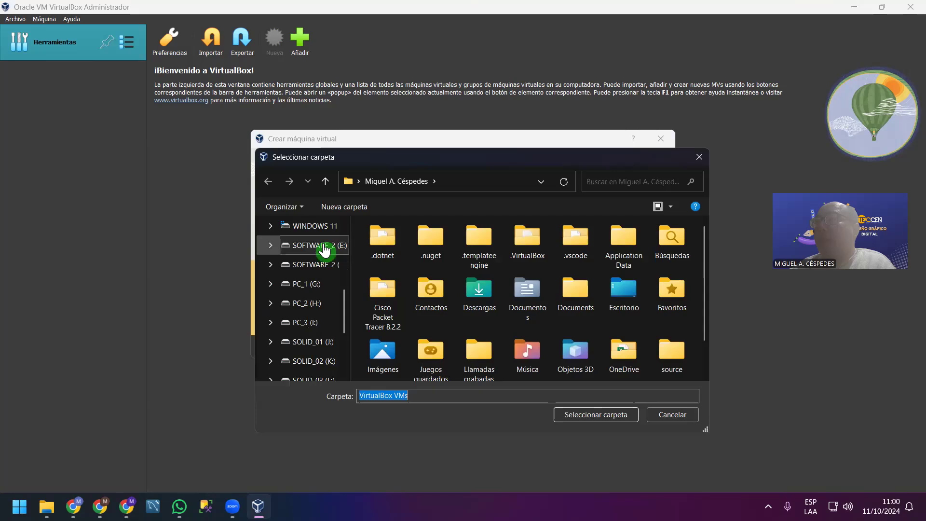
left_click(453, 271)
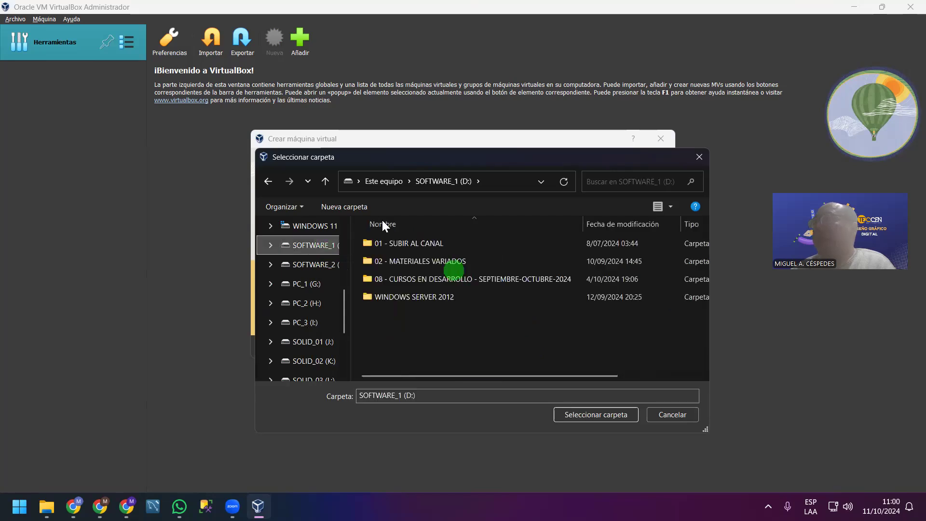
Create a folder named "03 - MAQUINAS VIRTUALES" on the D: drive and open it
left_click(360, 210)
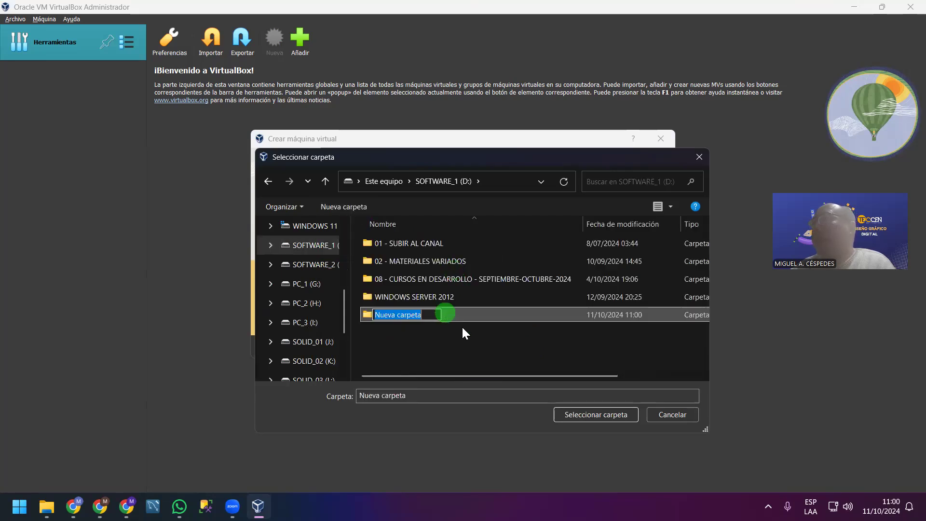
type("023")
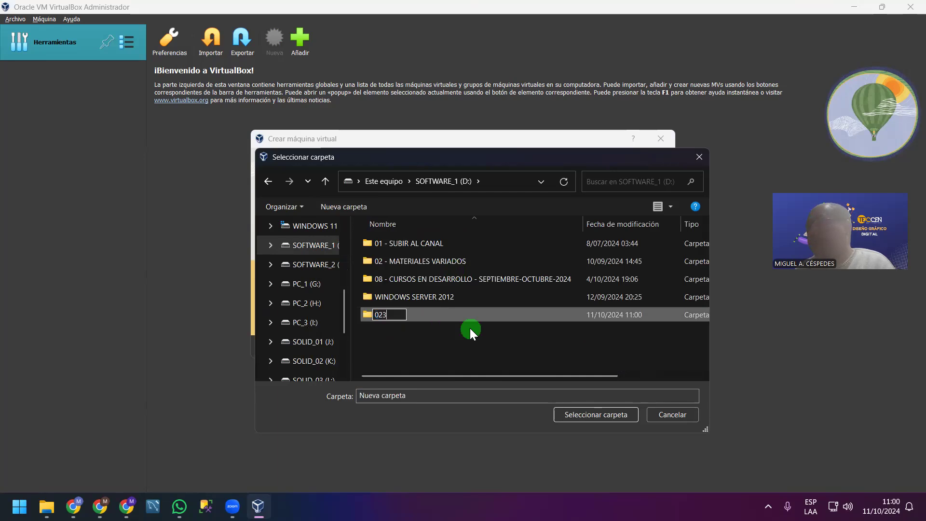
key("BackSpace")
key("BackSpace")
type("3-")
key("BackSpace")
type("- ")
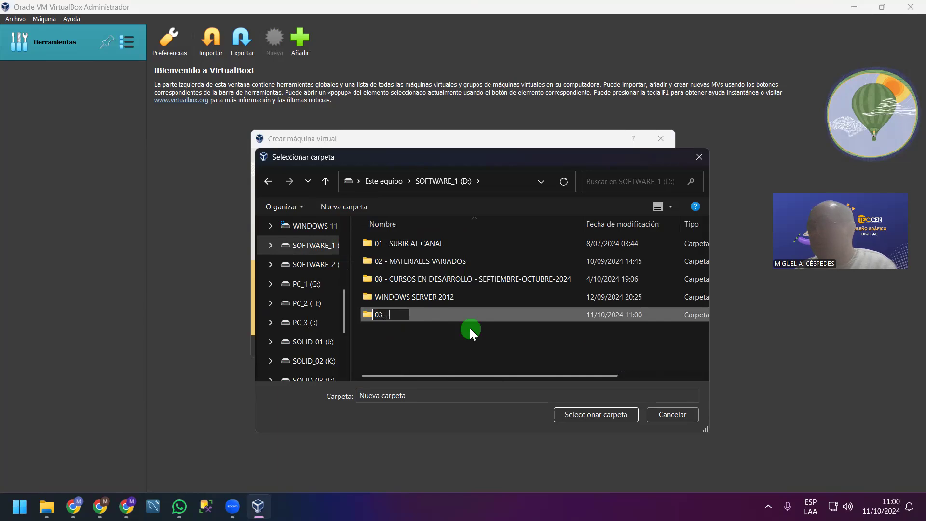
type("MAQUI")
type("NAS ")
type("VIRTU")
type("AK")
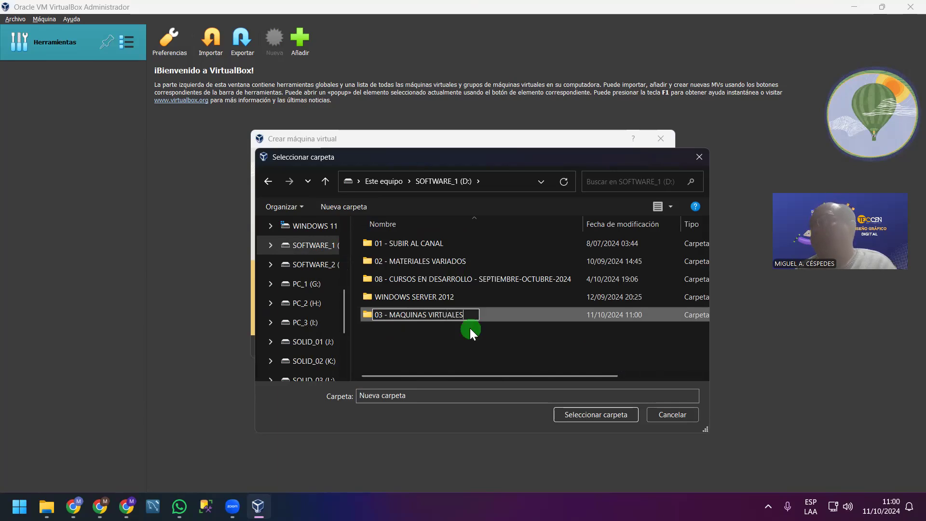
key("BackSpace")
type("LES")
key("Return")
key("Return")
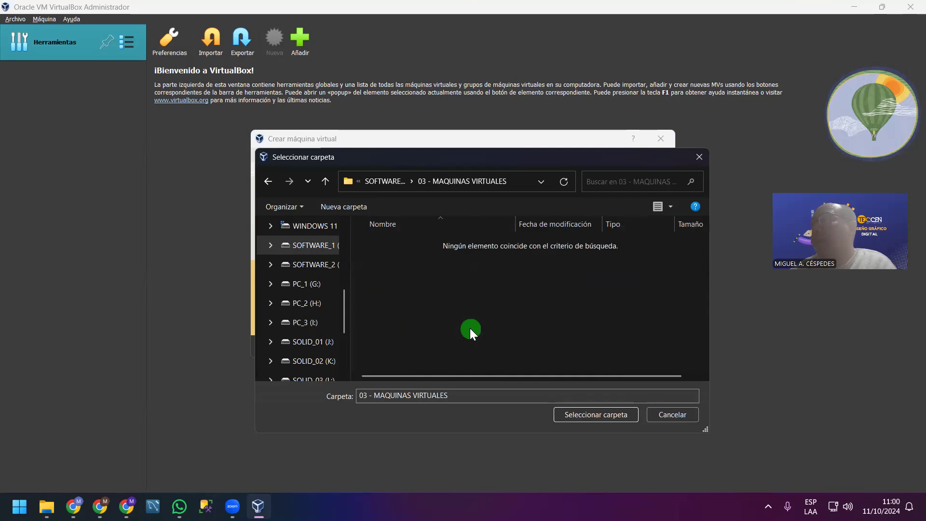
Create a subfolder named "W-SERVER 2022" and select it as the virtual machine's folder
left_click(352, 210)
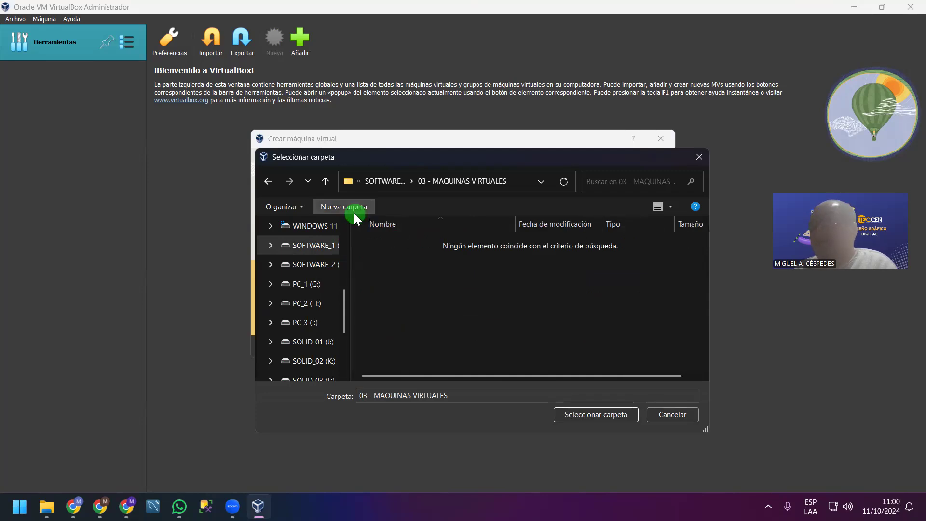
type("SE")
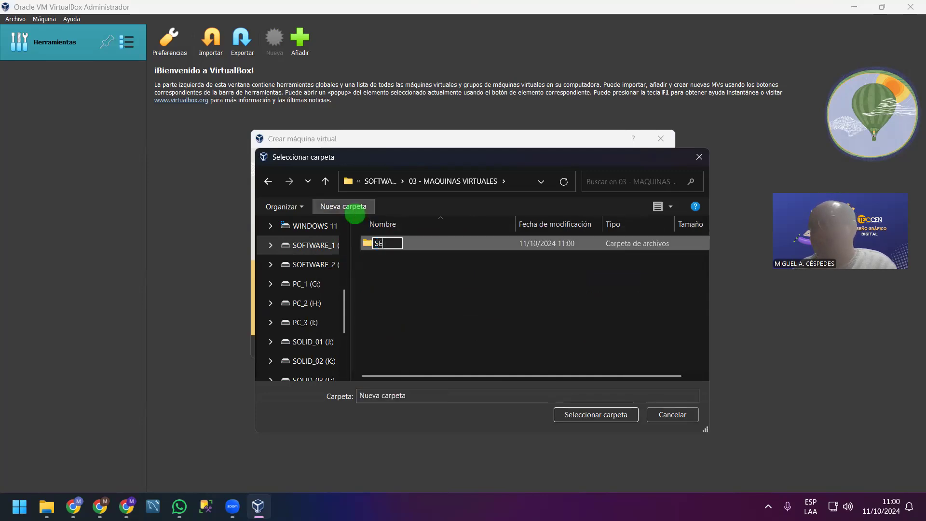
type("RVER 2022")
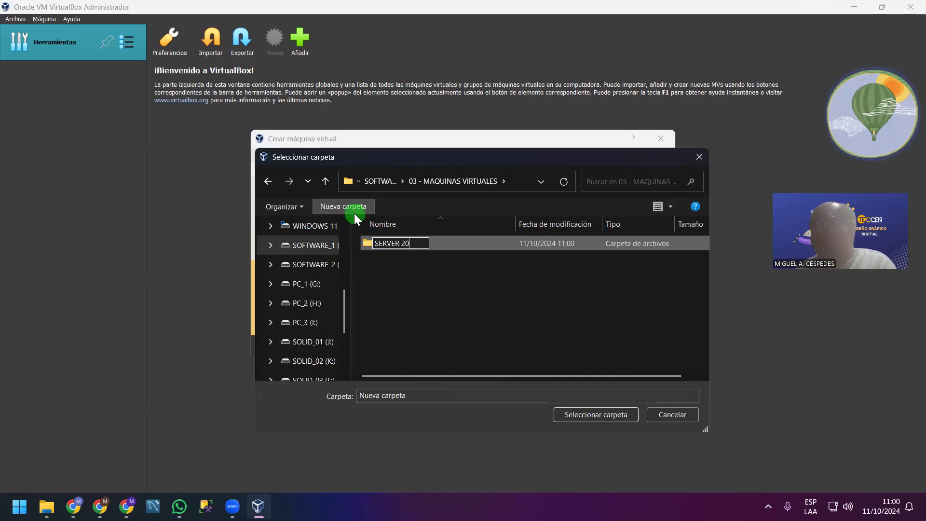
key("Left")
key("Left")
key("Home")
type("W")
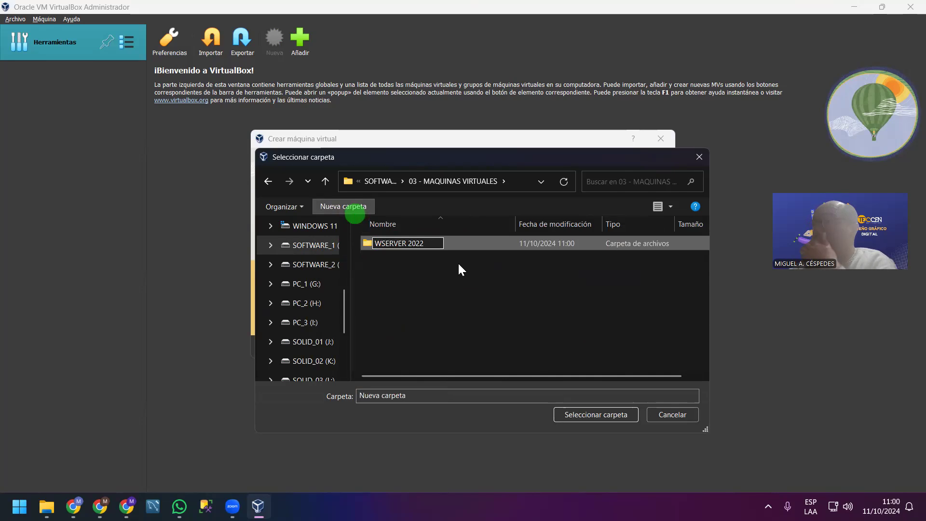
type("-")
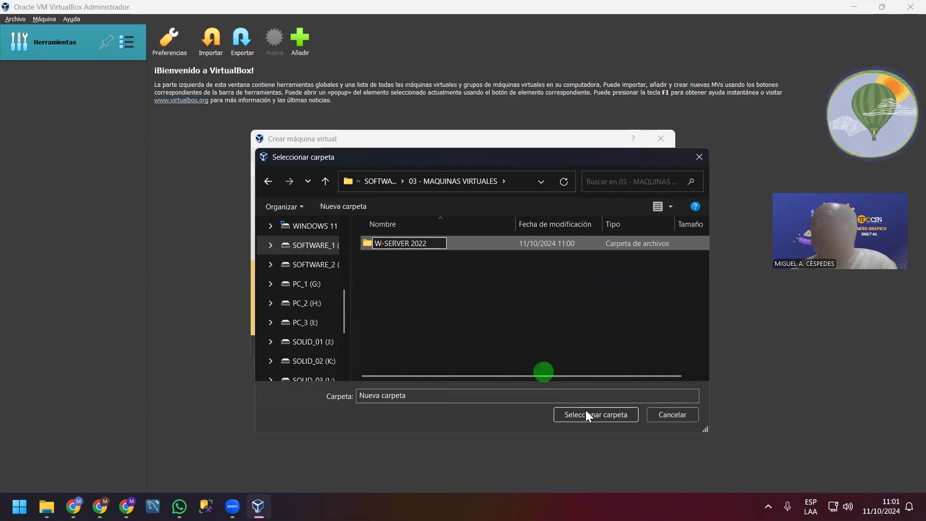
key("Return")
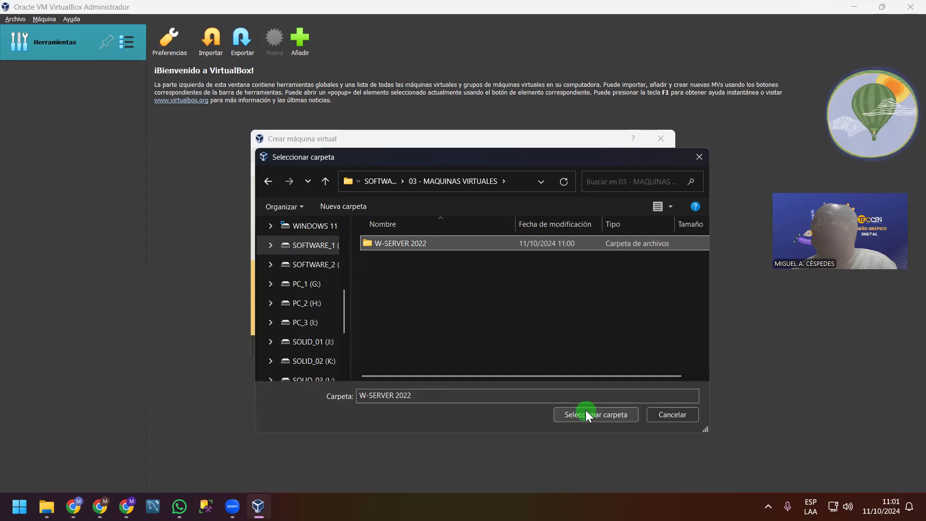
left_click(585, 414)
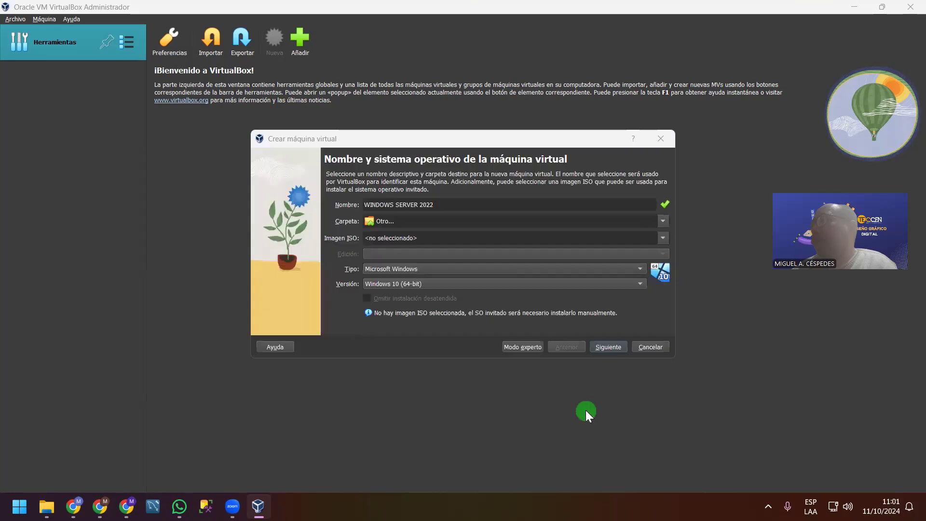
left_click(418, 223)
left_click(402, 256)
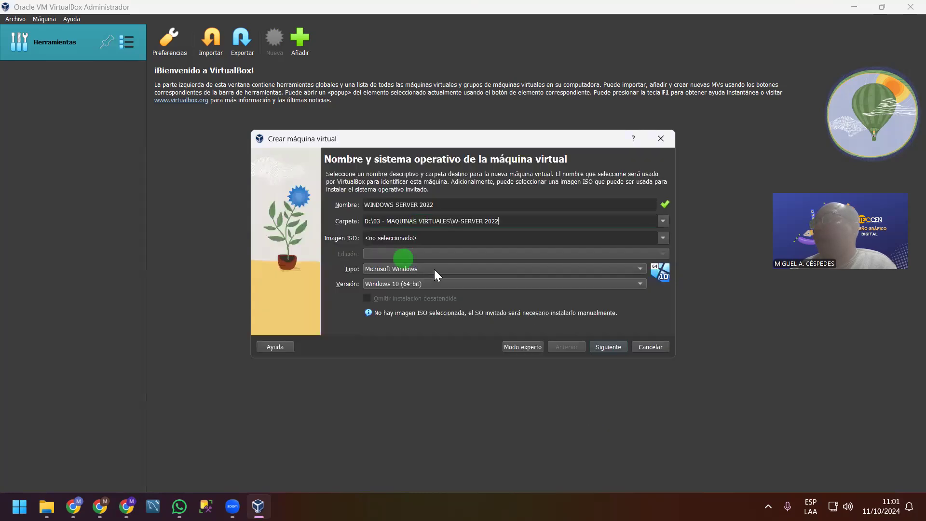
Set the guest operating system to type Microsoft Windows, version Windows 2022 (64-bit)
left_click(434, 269)
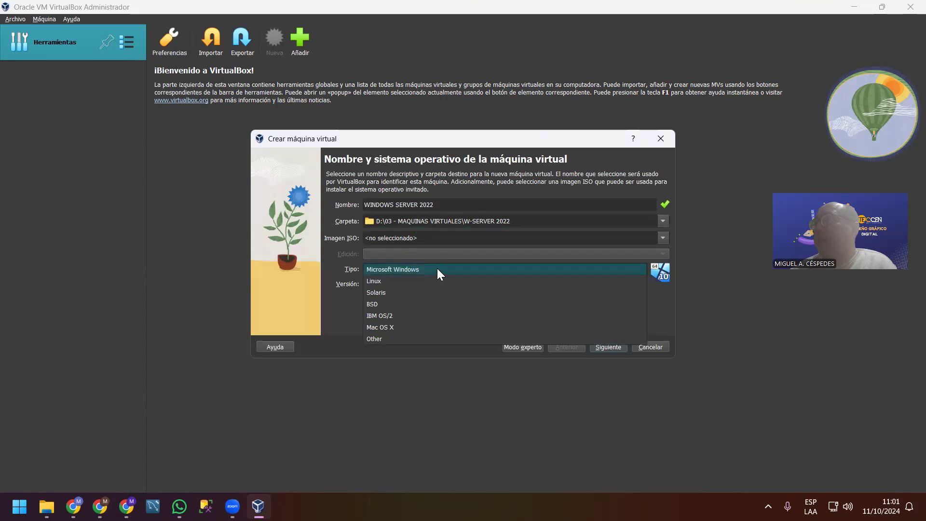
left_click(436, 268)
left_click(437, 282)
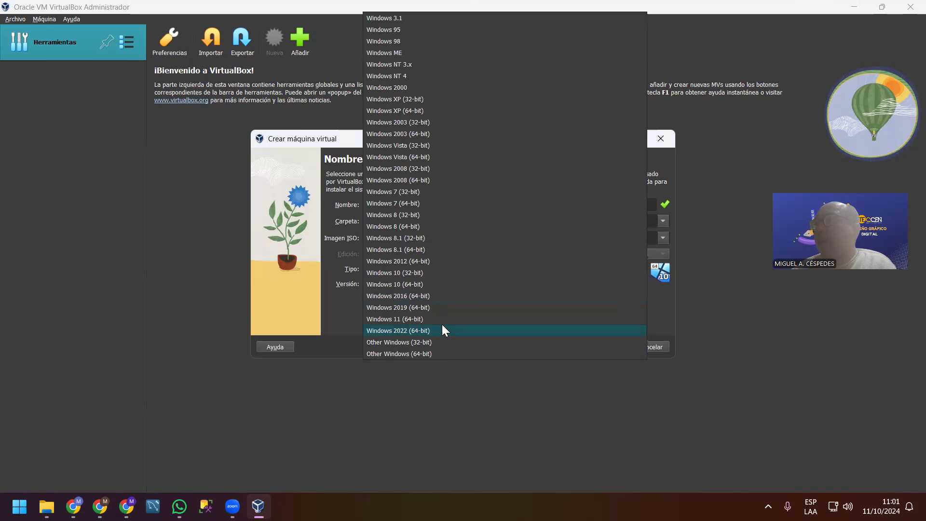
left_click(443, 328)
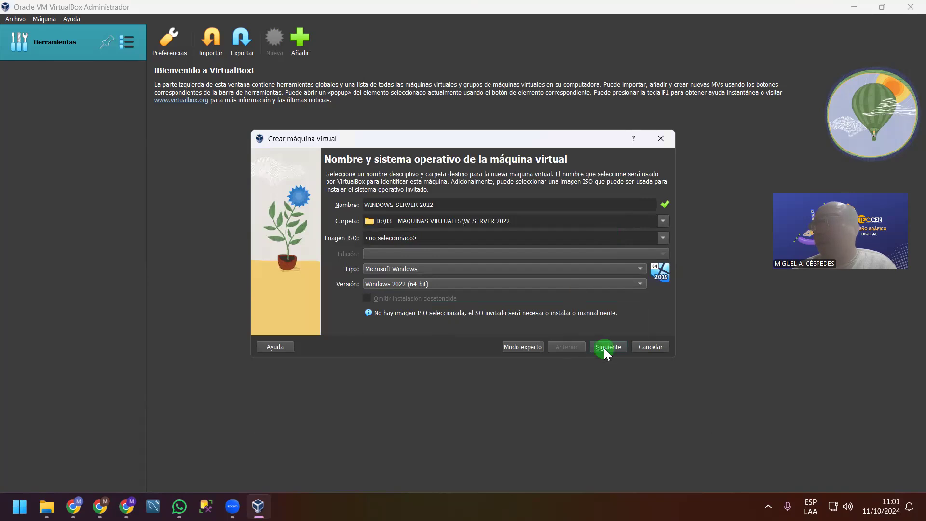
Try naming the machine Windows22 in expert mode, and return to guided mode
left_click(525, 347)
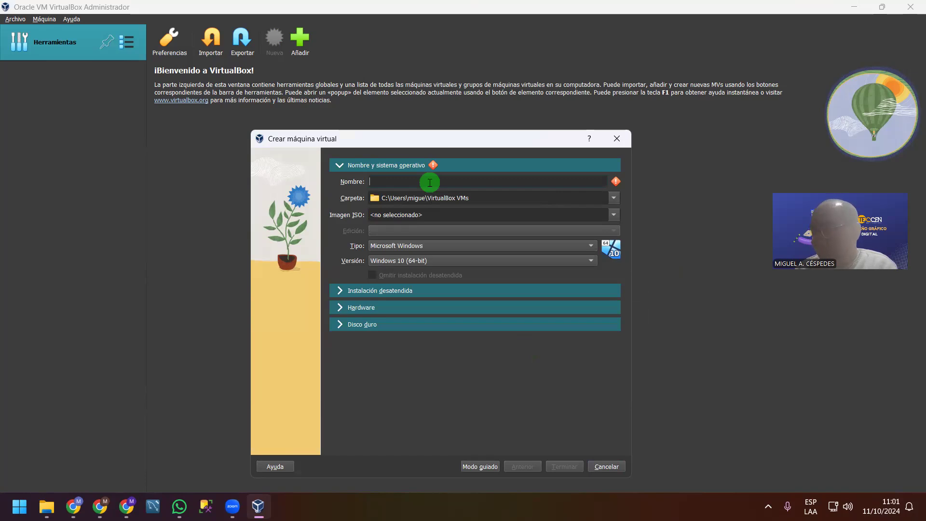
type("W")
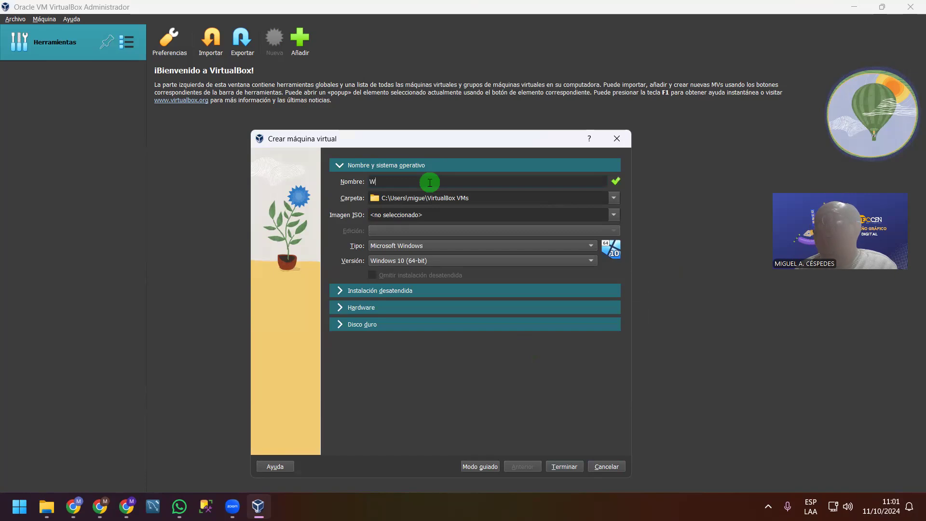
type("indows22")
left_click(524, 215)
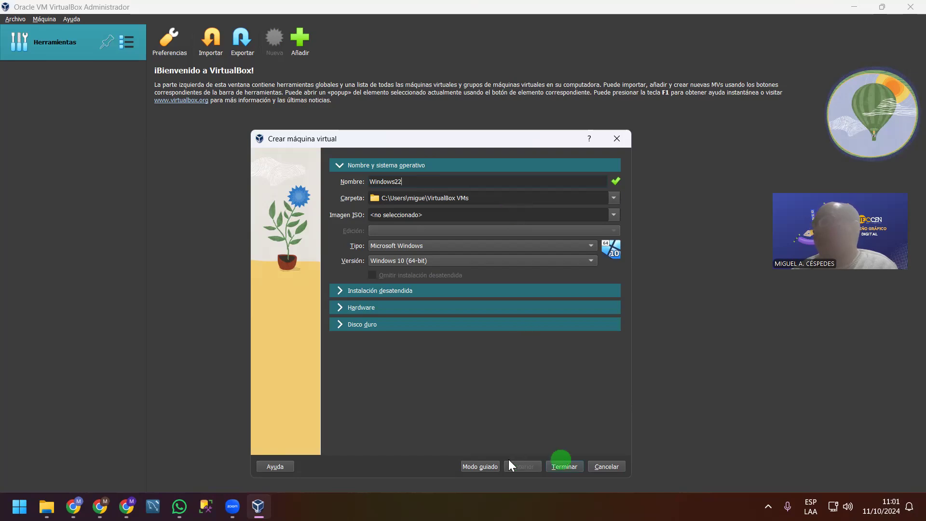
left_click(480, 466)
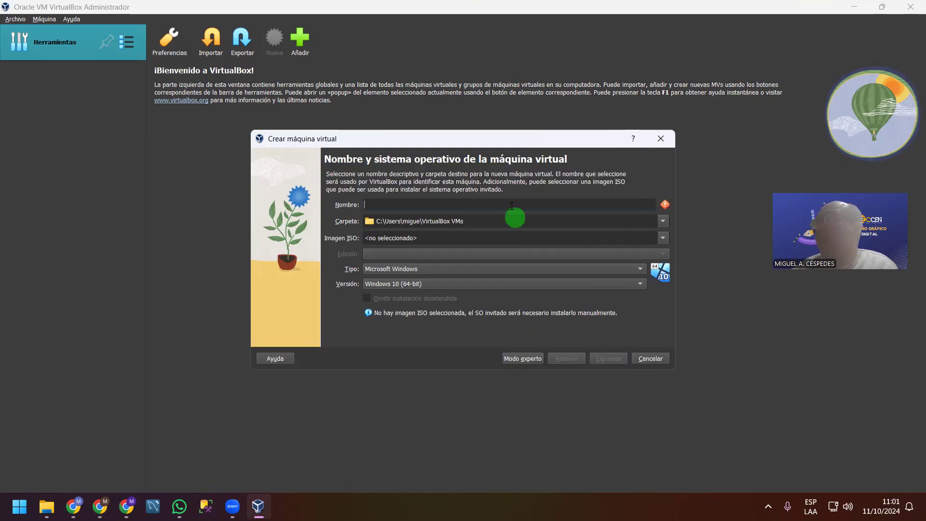
Name the virtual machine Windows_Server_2022 and continue to the hardware settings
type("Windows_S")
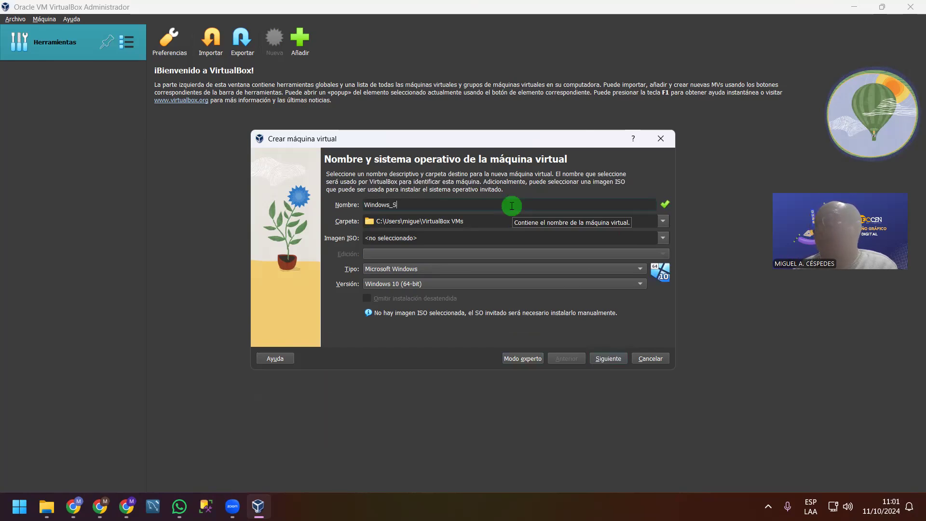
type("erver_2022")
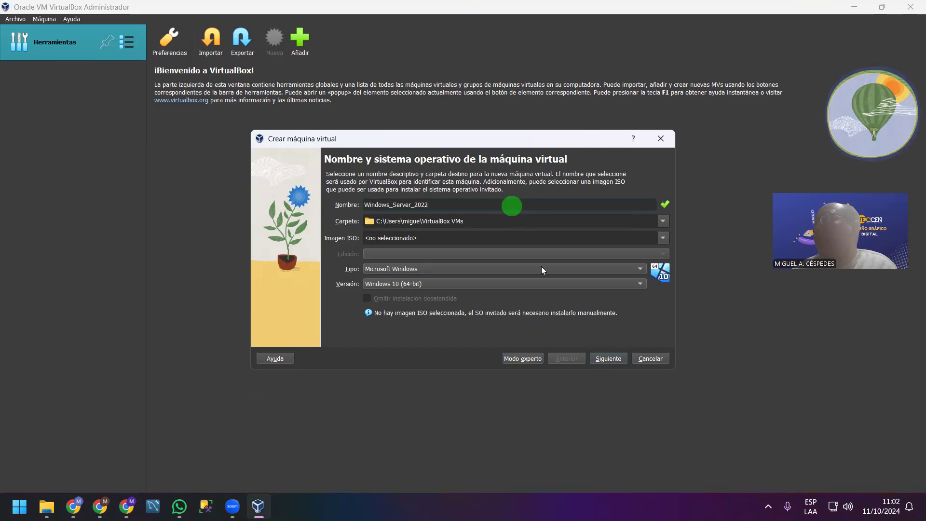
left_click(610, 358)
Set the virtual machine's base memory to 4096 MB
left_click(597, 213)
left_click(407, 205)
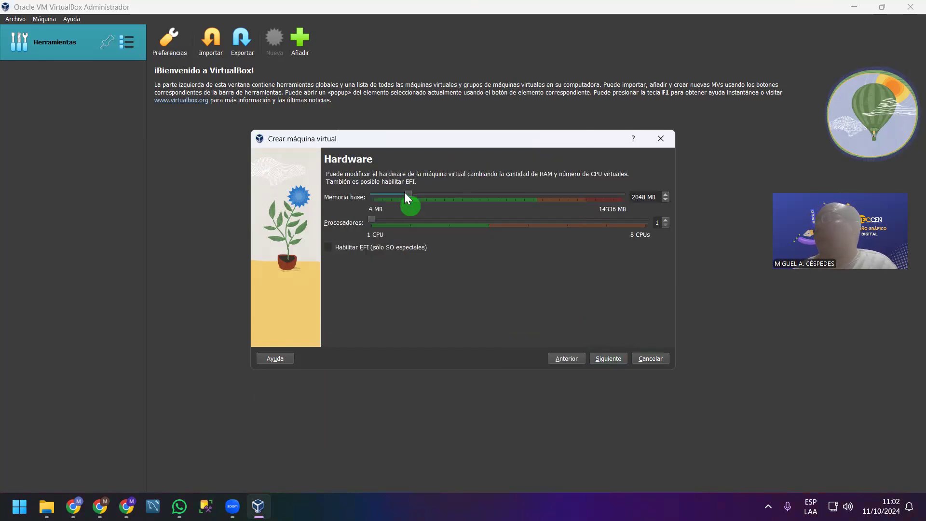
left_click(405, 193)
left_click_drag(412, 193, 426, 196)
left_click_drag(439, 194, 443, 193)
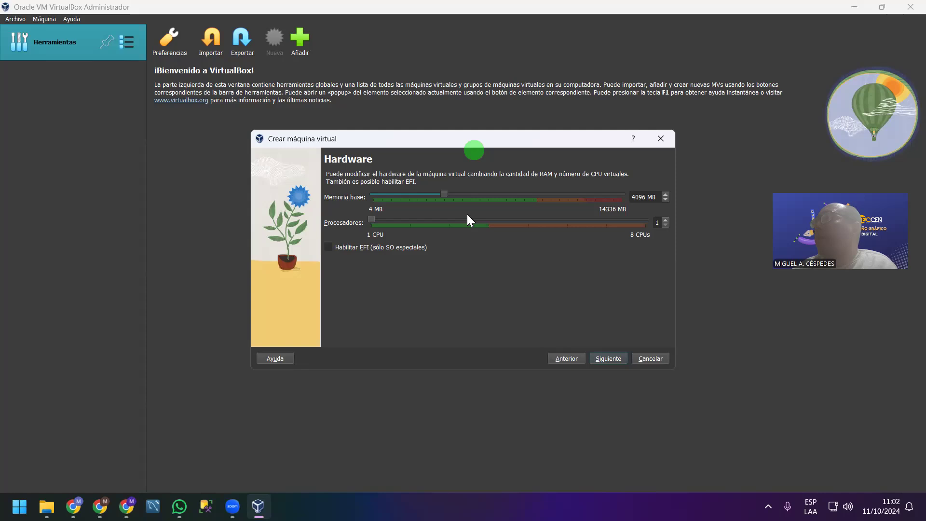
Assign 4 processors to the virtual machine and continue to the virtual hard disk settings
left_click(376, 217)
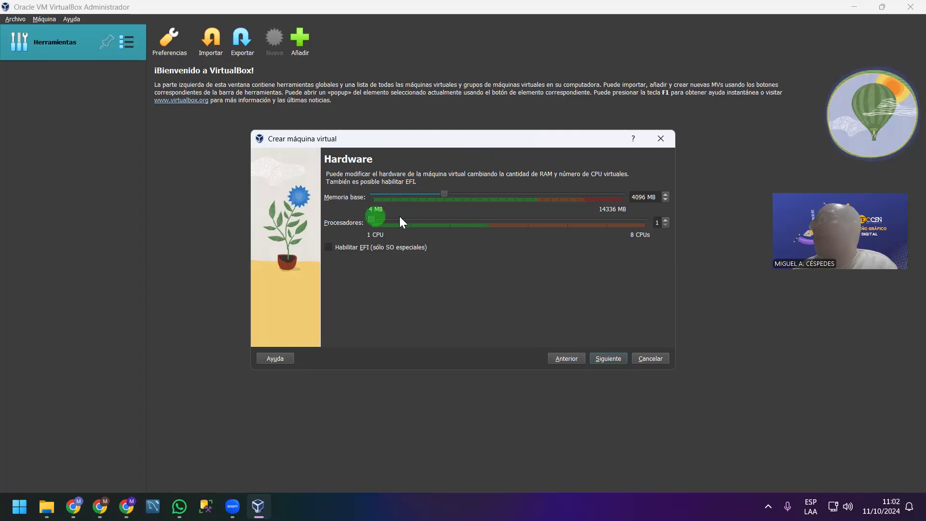
left_click_drag(400, 220, 404, 216)
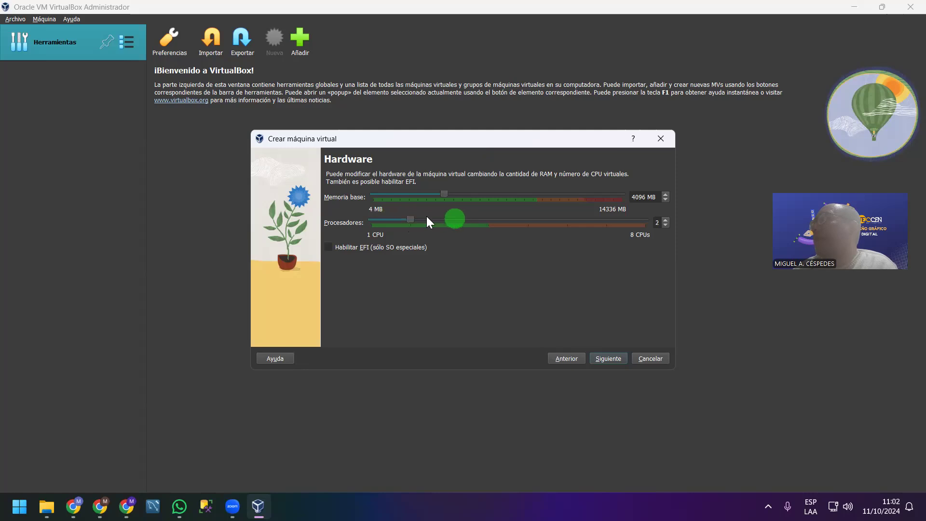
left_click(455, 218)
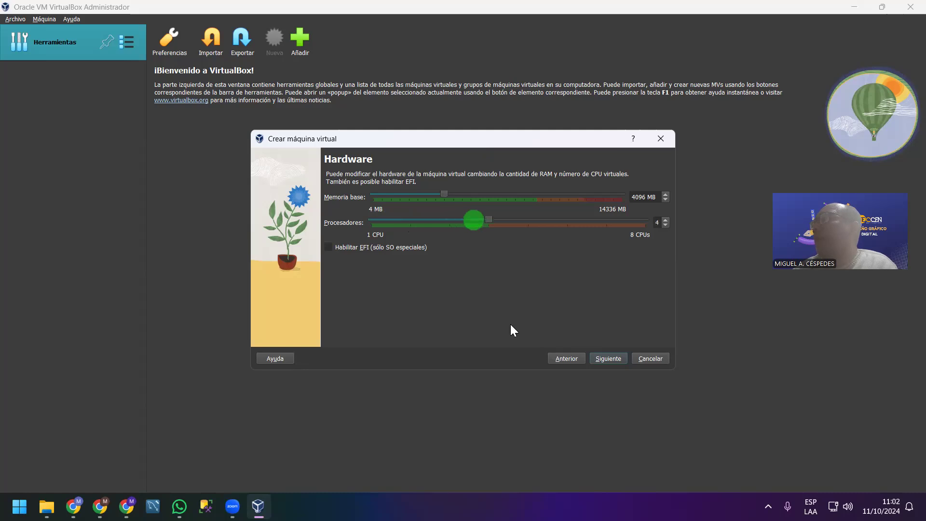
left_click(606, 357)
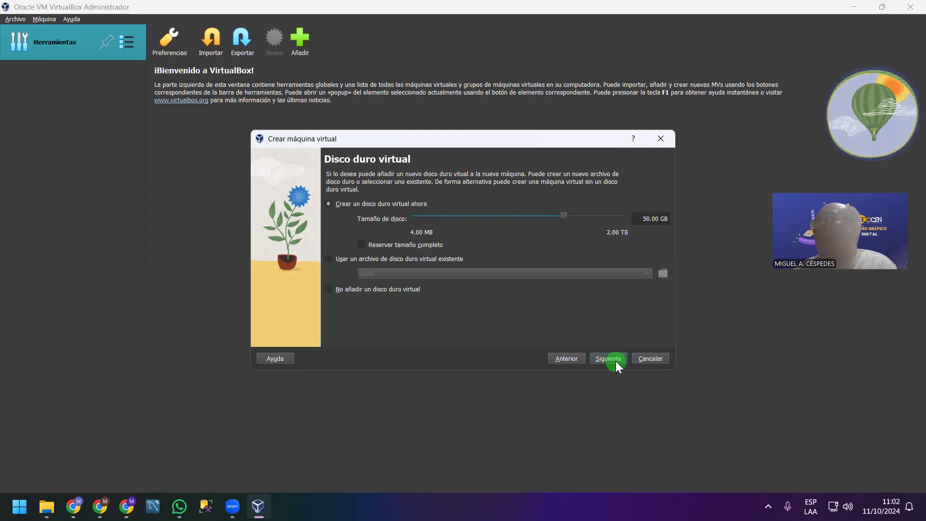
Create the virtual machine with a 50 GB virtual hard disk and set its video memory to 256 MB
left_click(615, 362)
left_click(616, 362)
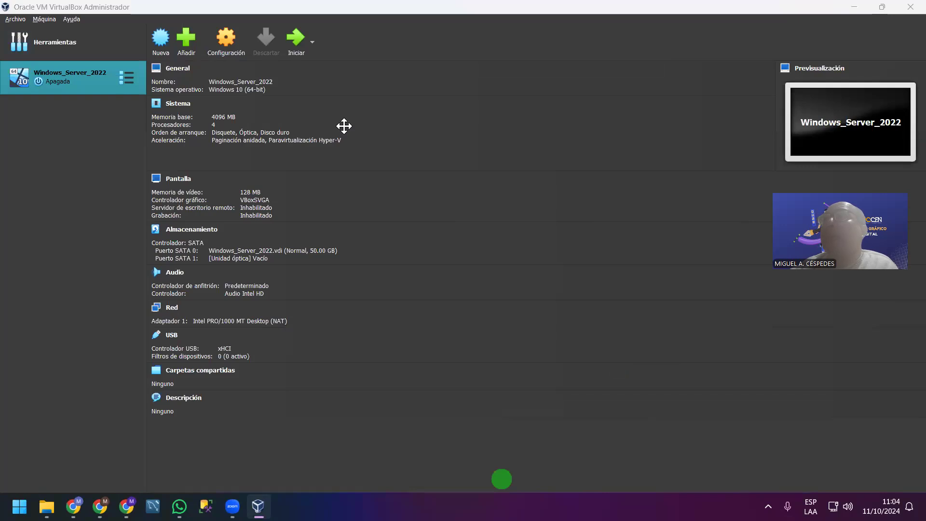
left_click(247, 191)
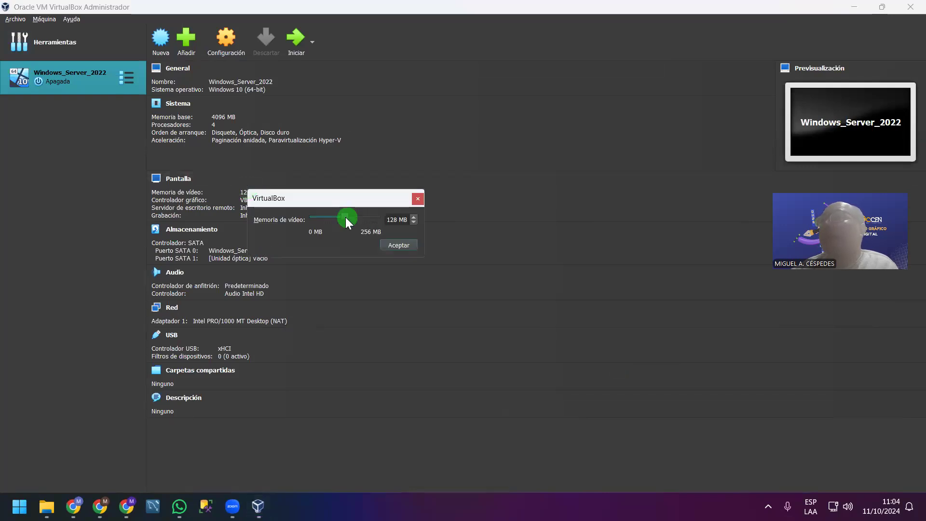
left_click(387, 217)
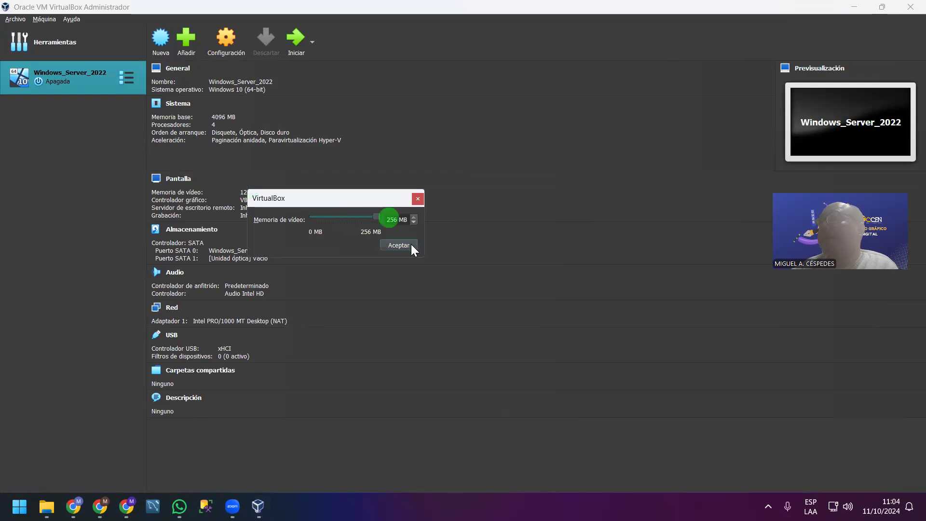
left_click(411, 244)
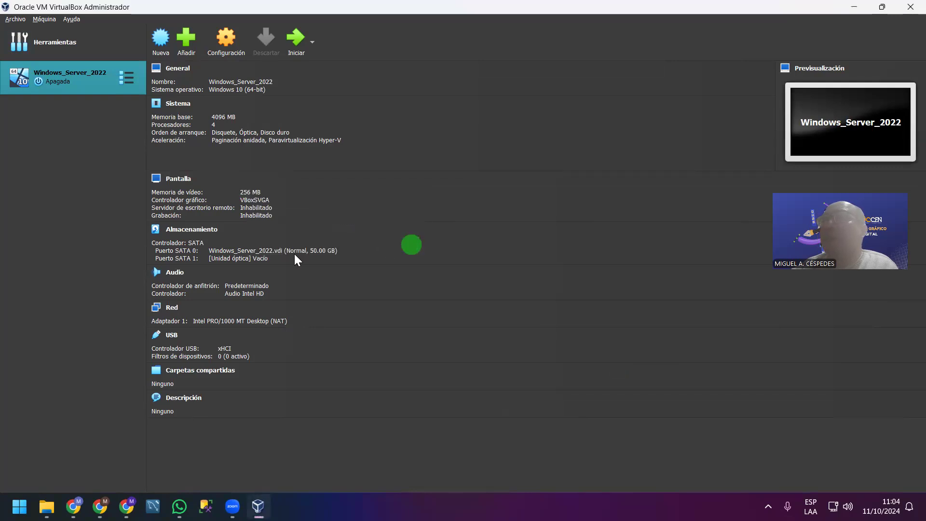
Load the SERVER_EVAL_x64FRE_es-es image from the Escritorio folder into the virtual machine's optical drive
left_click(257, 257)
left_click(245, 259)
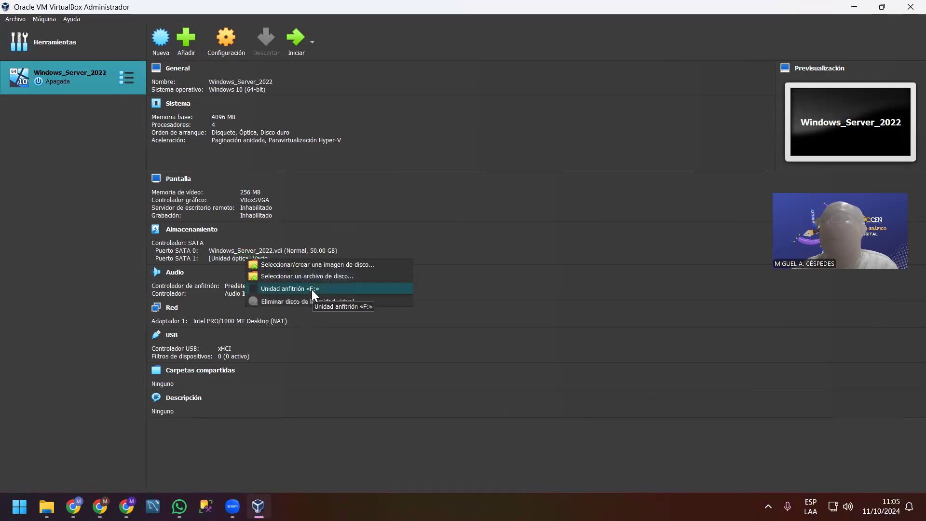
left_click(311, 276)
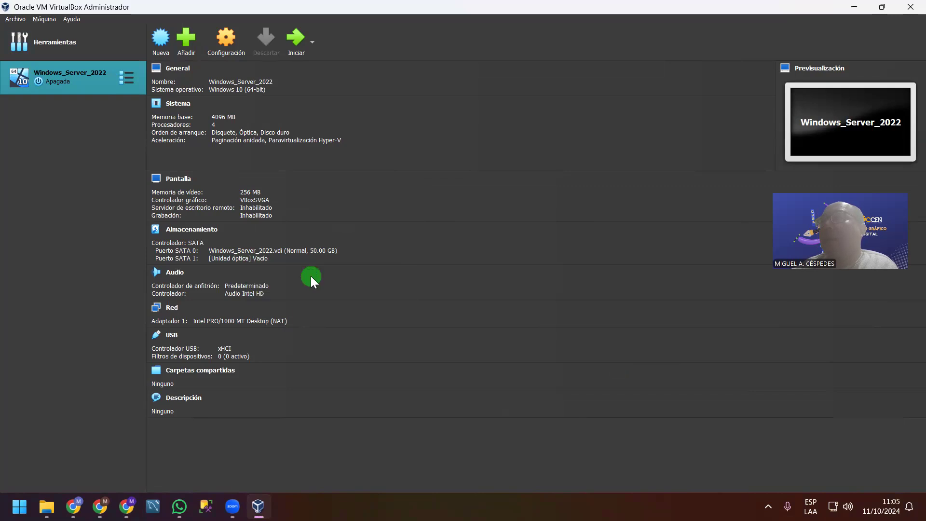
scroll(72, 172, "up", 3)
left_click(68, 153)
left_click(141, 121)
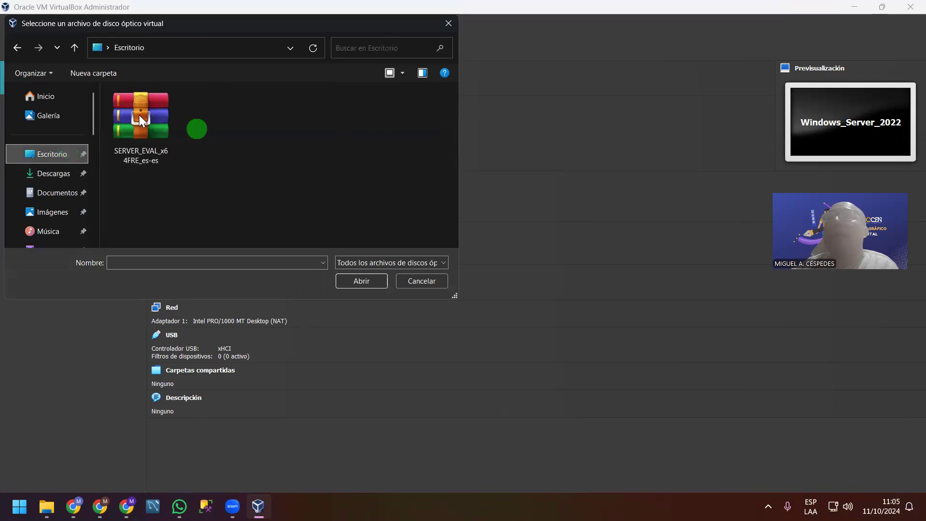
left_click(375, 279)
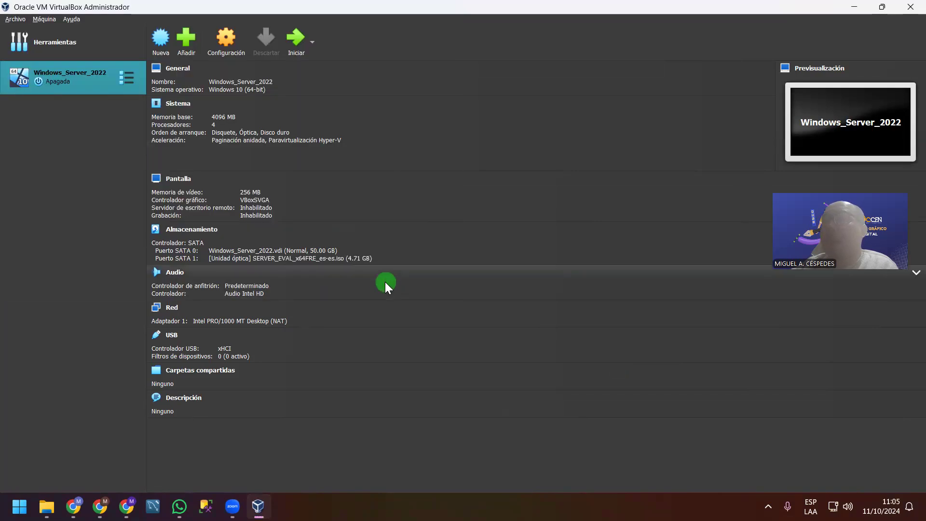
left_click(227, 249)
left_click(250, 194)
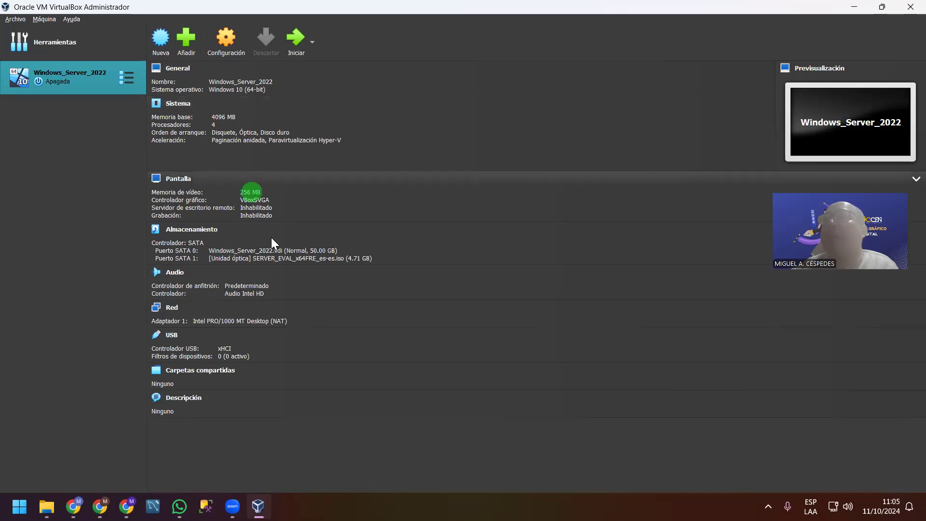
left_click(270, 249)
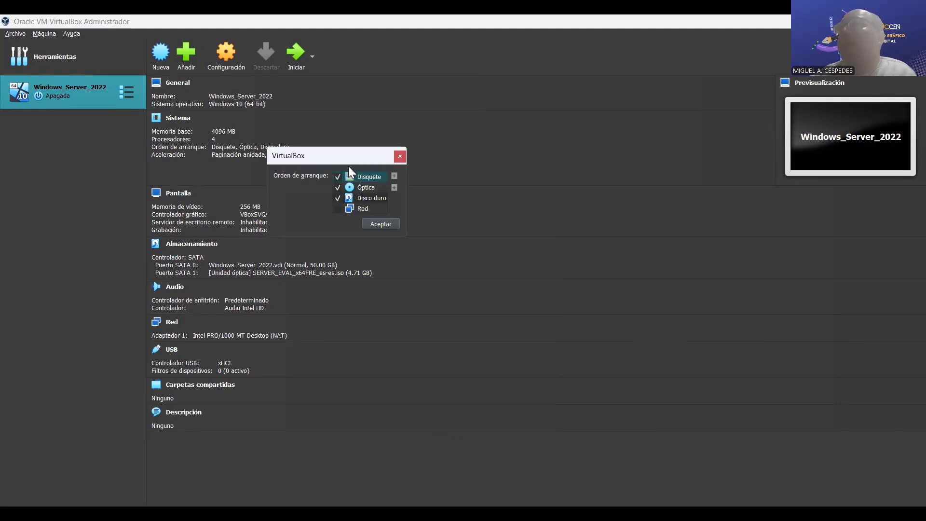
Disable the floppy drive in the boot order, move it to the end of the list, and accept
key("space")
left_click(394, 185)
left_click(394, 185)
left_click(394, 185)
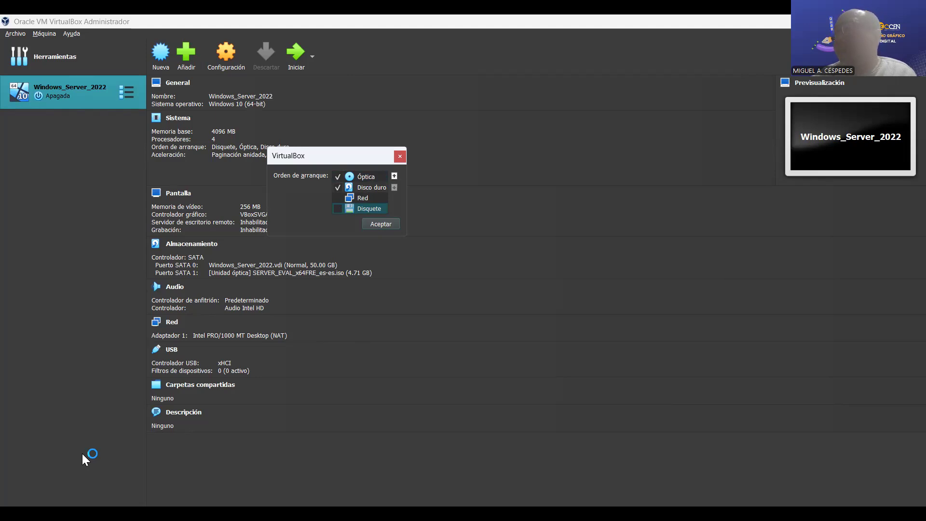
key("Return")
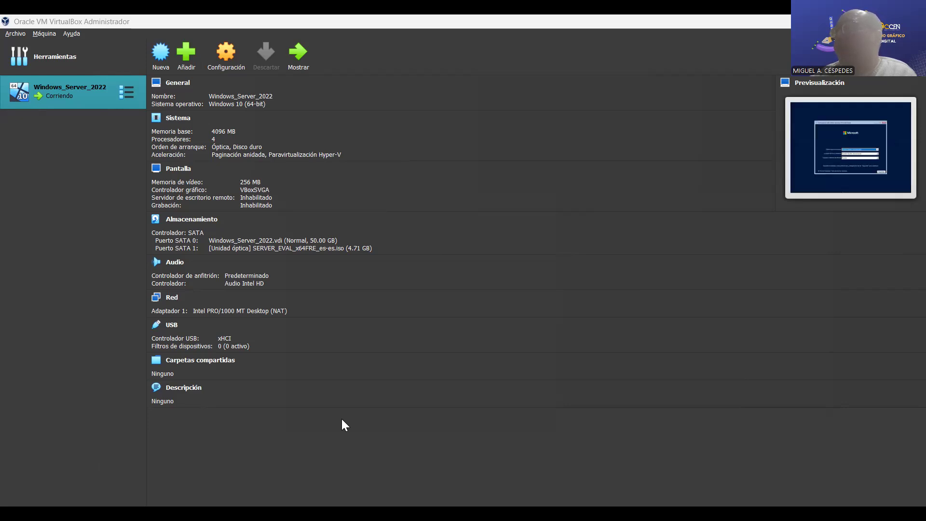
Show the running machine's window in scaled mode, and continue the installer with the time and currency format set to Español (Perú)
key("alt+Tab")
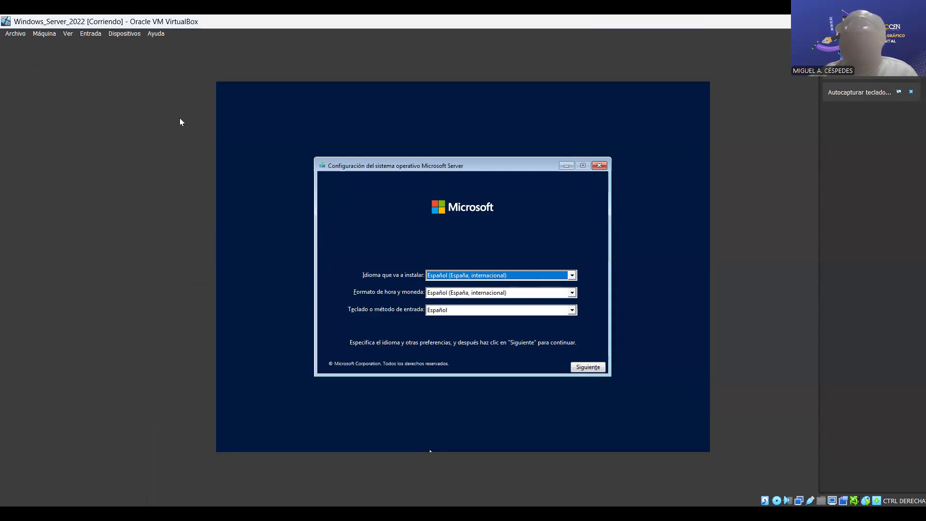
key("Control_R+c")
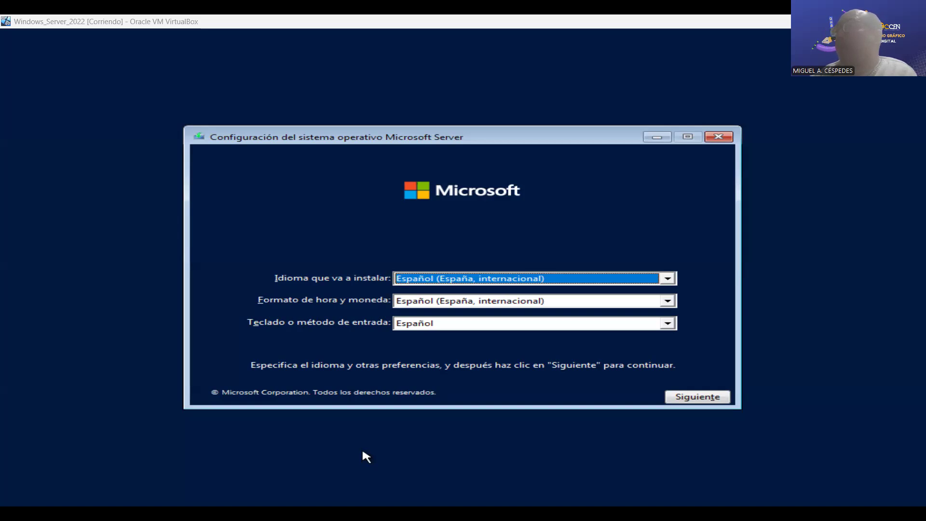
left_click(558, 303)
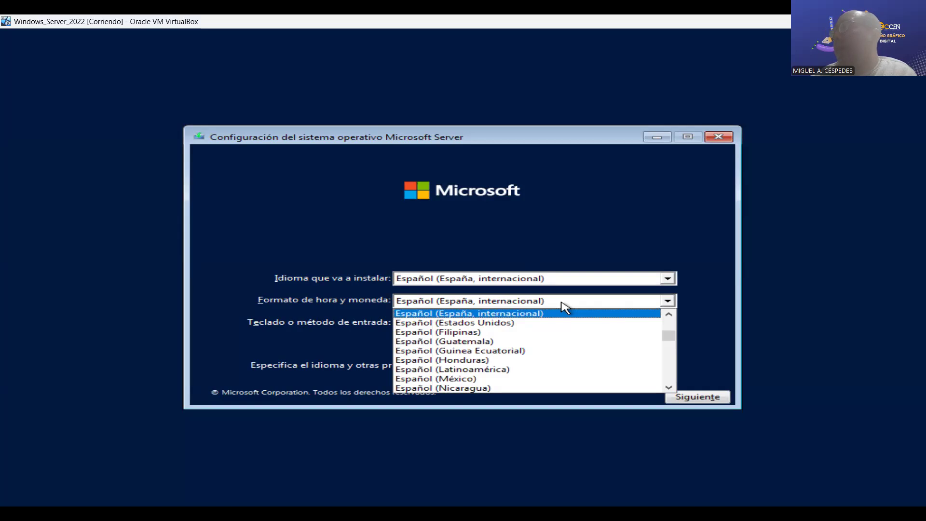
scroll(569, 338, "down", 4)
left_click(577, 313)
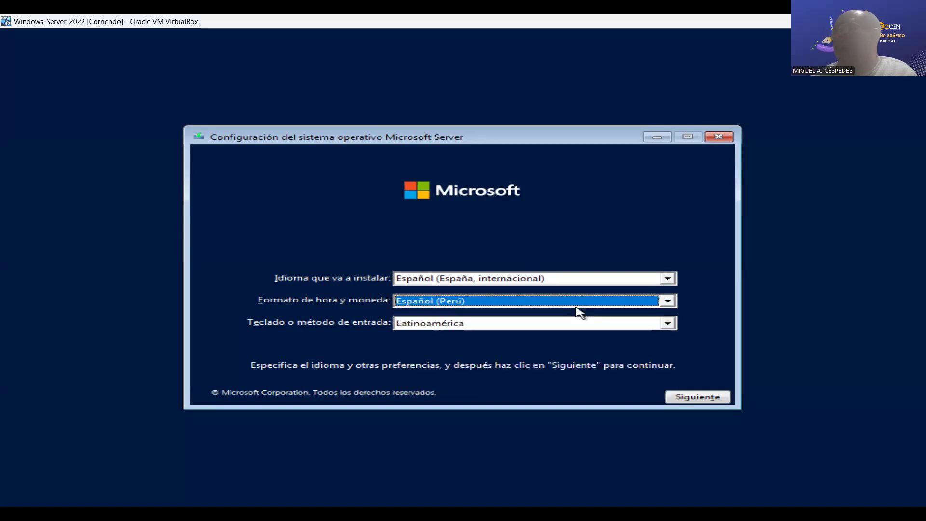
left_click(702, 398)
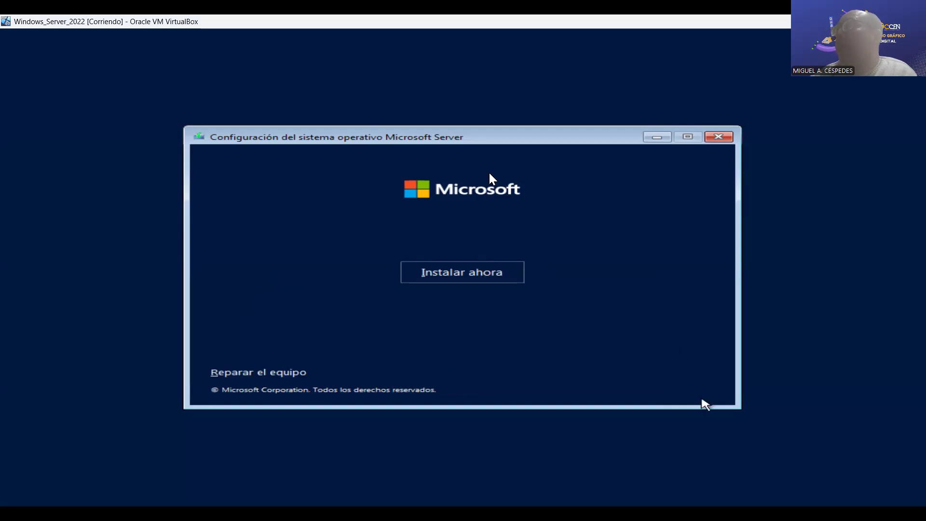
Start the installation and select the Windows Server 2022 Standard Evaluation (experiencia de escritorio) edition
left_click(474, 271)
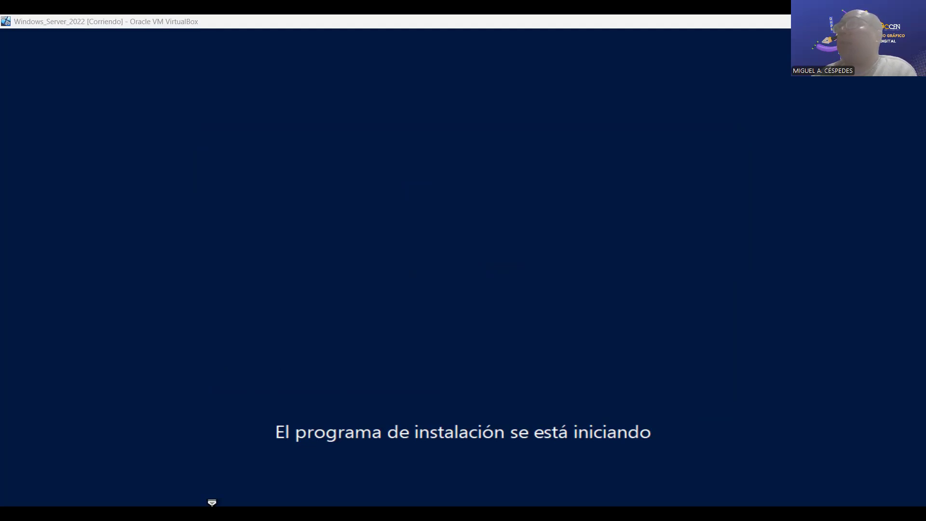
left_click(502, 197)
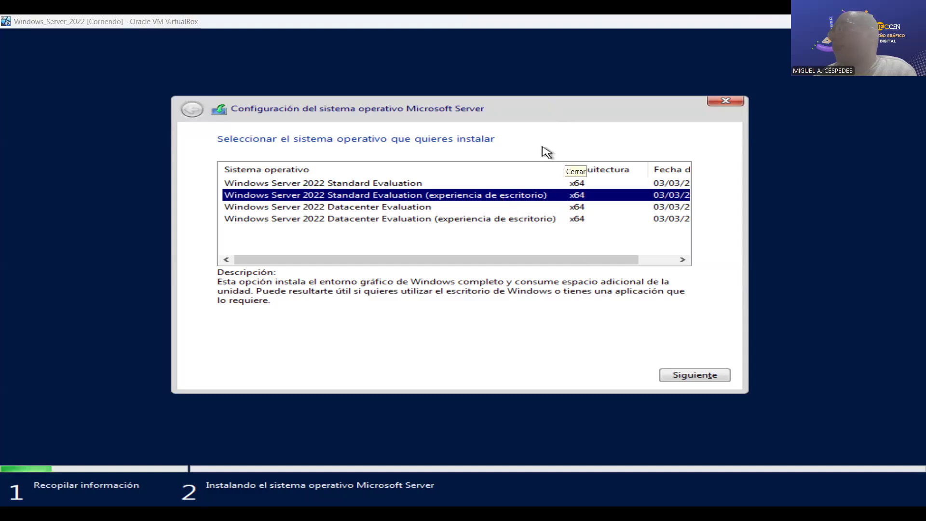
left_click(684, 377)
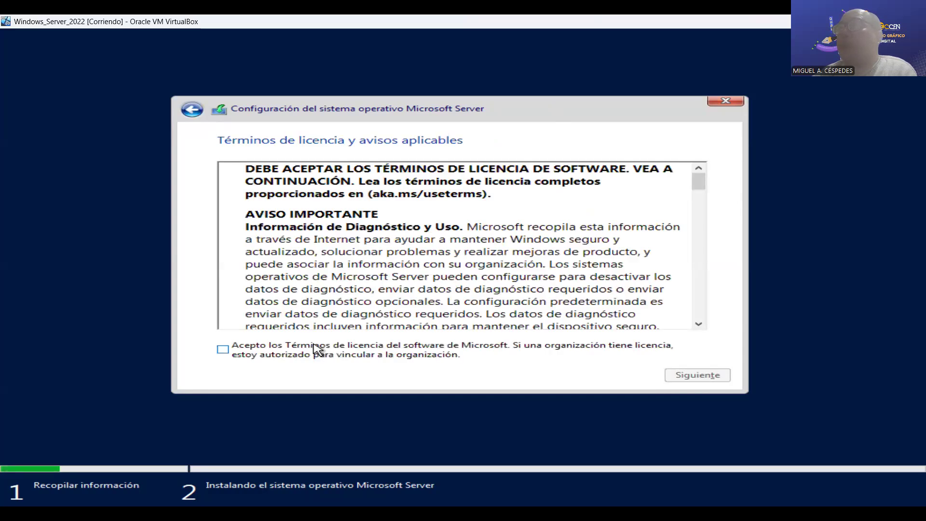
Accept the software licence terms and choose the custom installation to reach the disk selection
left_click(223, 349)
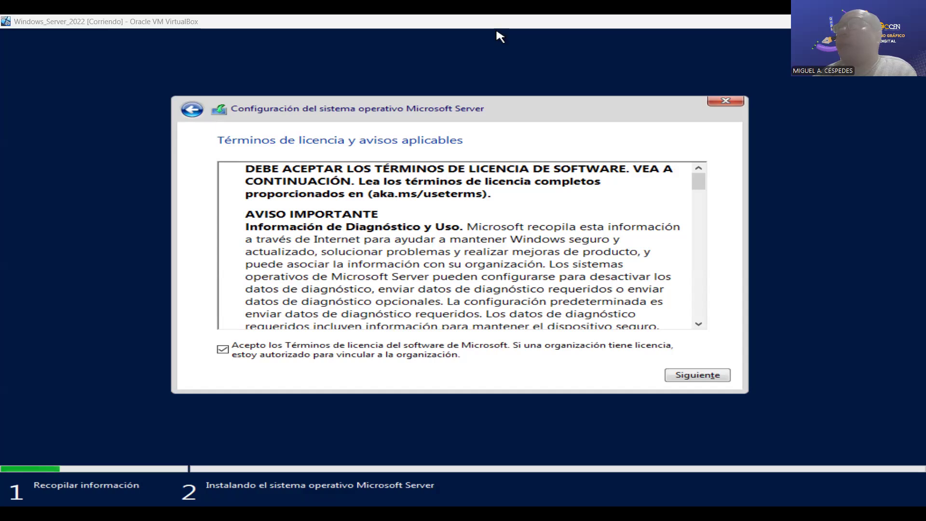
key("Return")
left_click(351, 262)
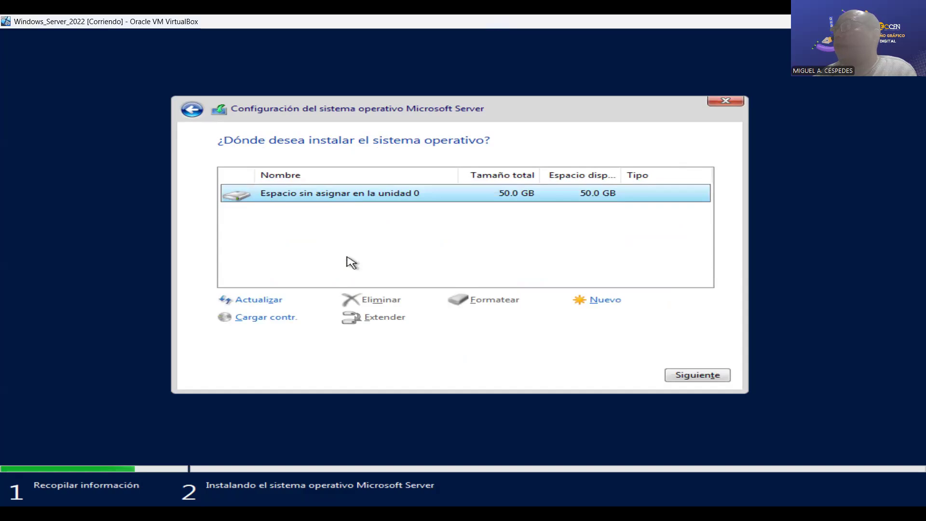
Create a 51200 MB partition in drive 0's unallocated space and start installing the operating system on Partición 2
left_click(621, 301)
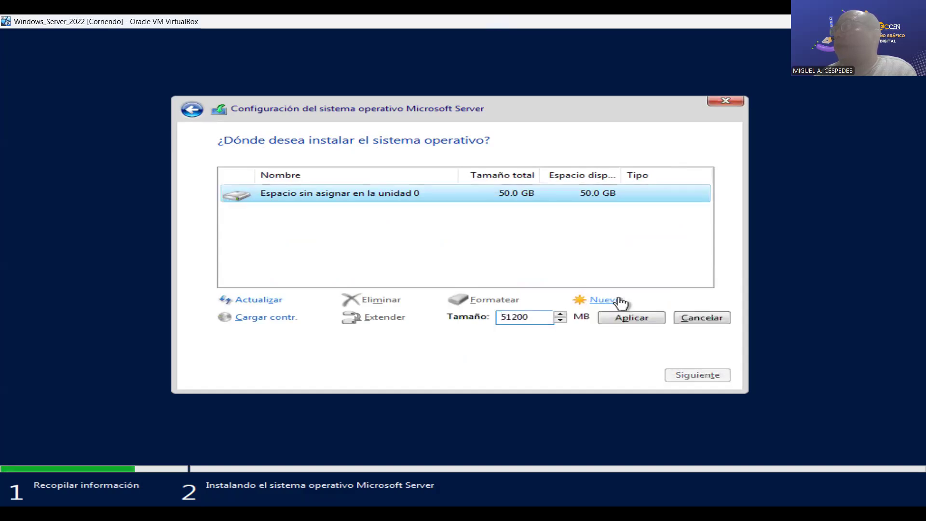
left_click(628, 321)
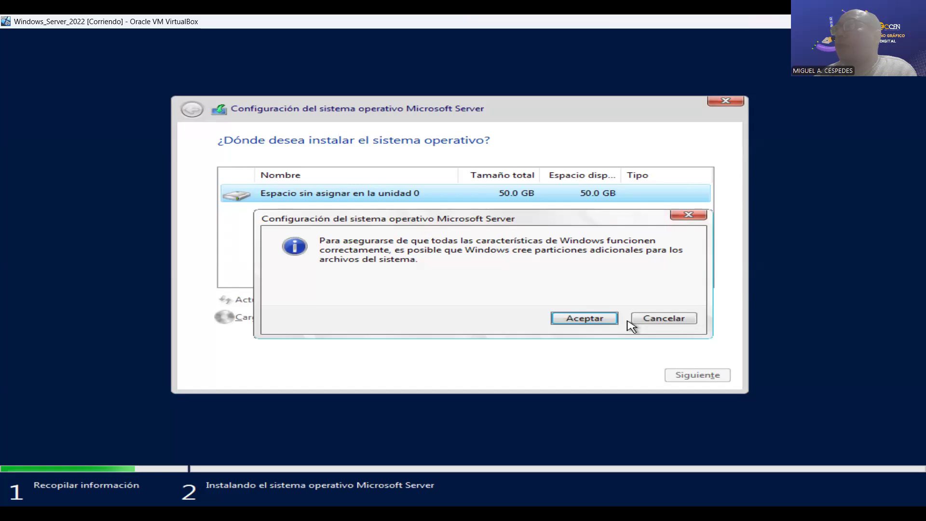
left_click(585, 318)
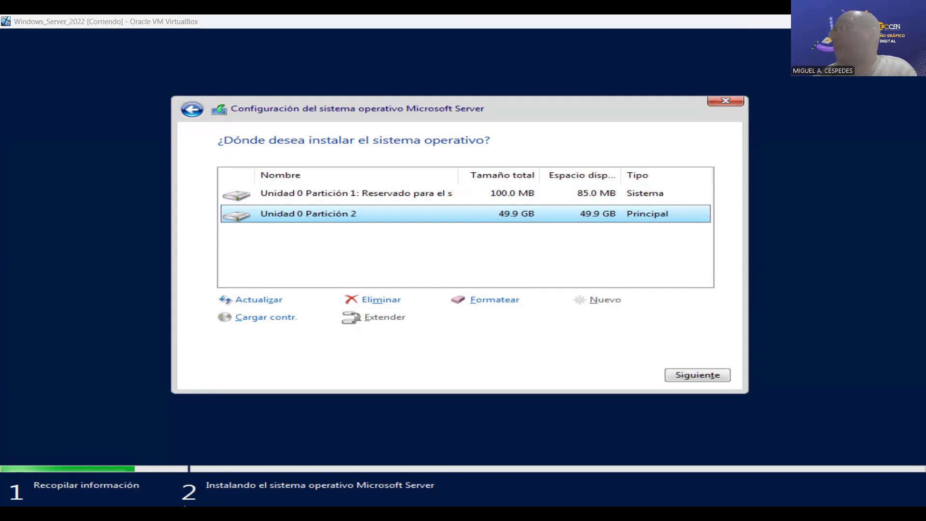
left_click(698, 375)
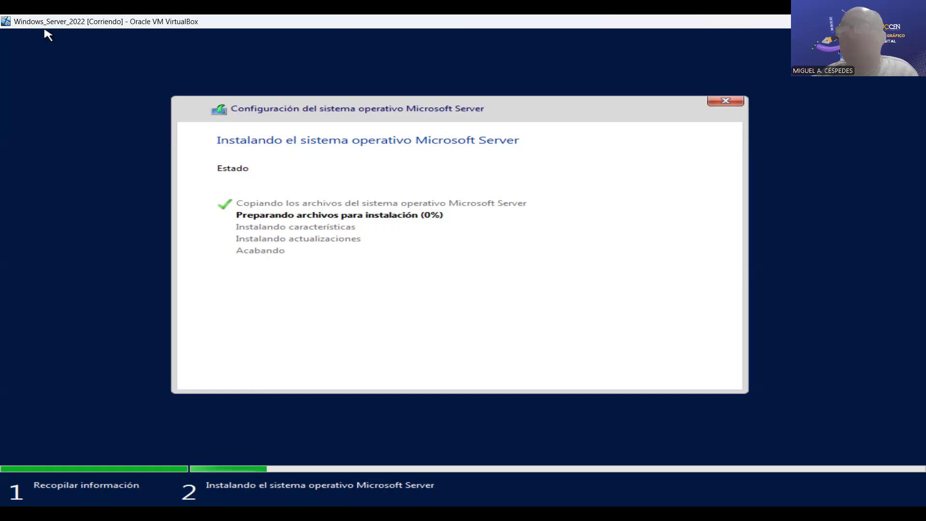
Switch to PowerPoint, save the CLASE_N°02 - ADMINISTRACIÓN DE REDES presentation and close it
left_click(174, 507)
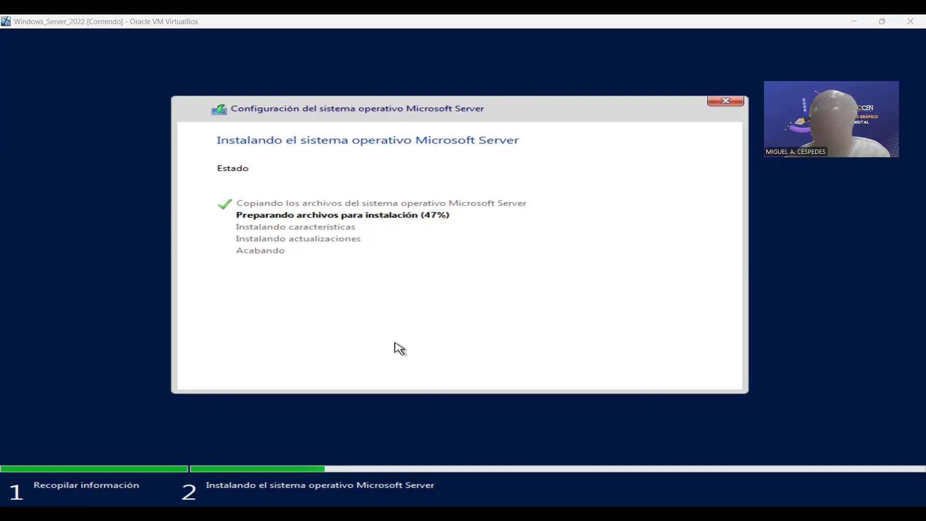
key("alt+Tab")
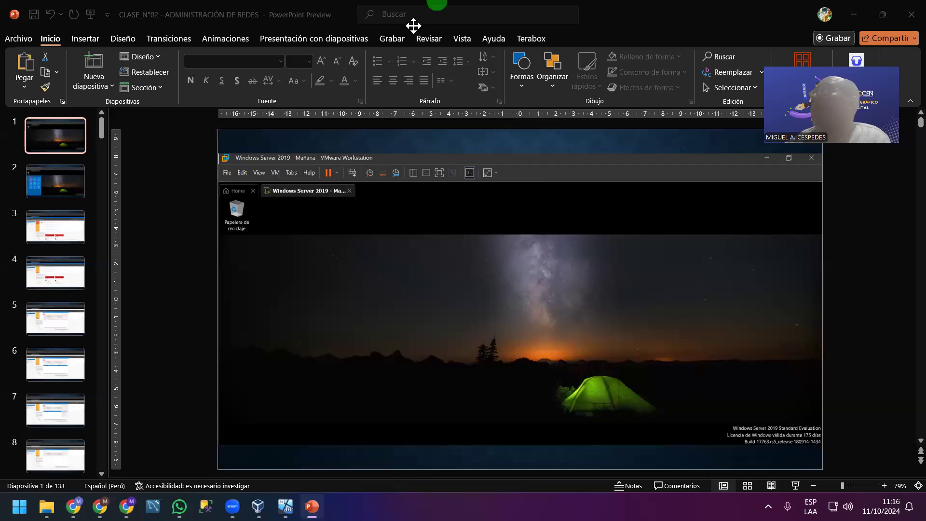
left_click(33, 17)
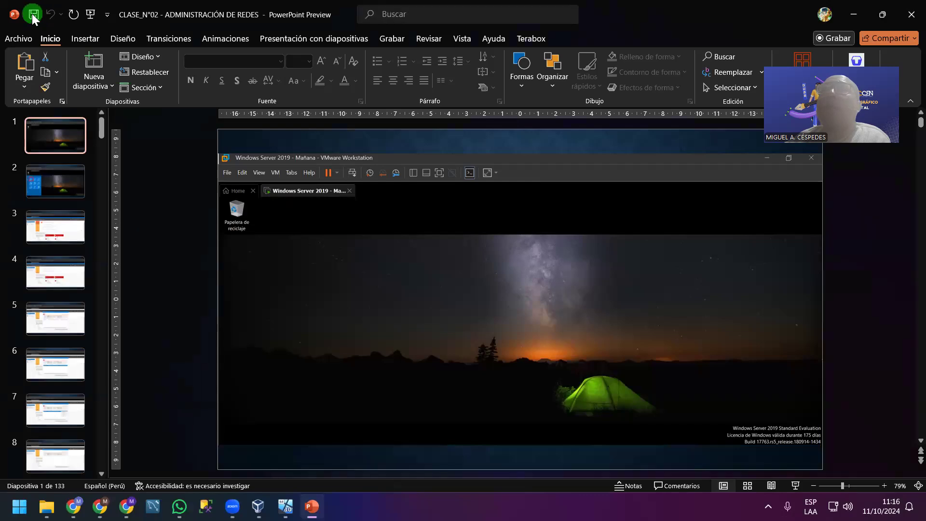
left_click(197, 61)
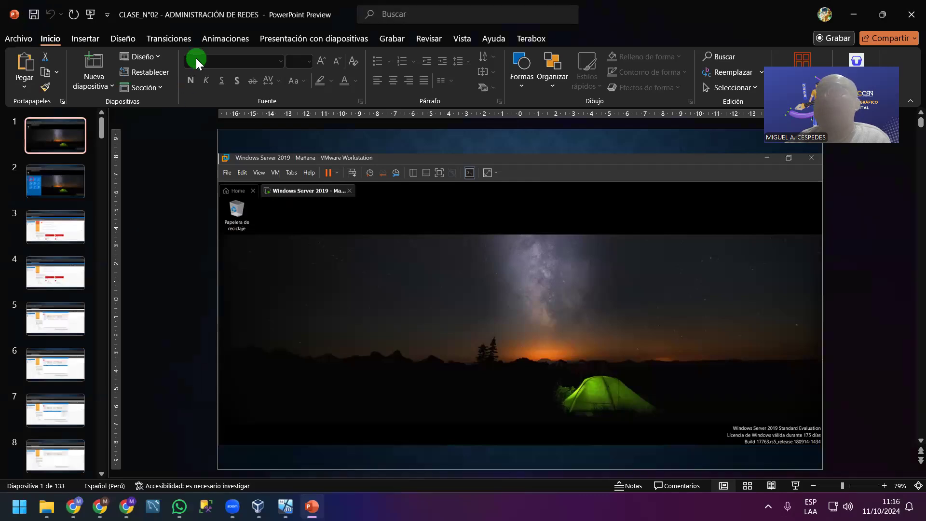
left_click(905, 19)
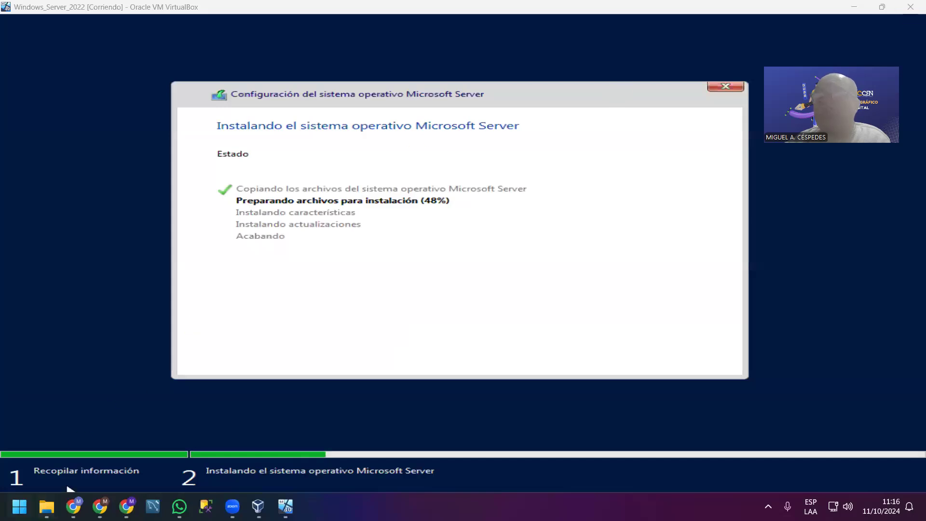
Open the CLASE_N°01 - ADMINISTRACIÓN DE REDES presentation from the CLASE_13 folder in File Explorer and select slide 2
mouse_move(46, 507)
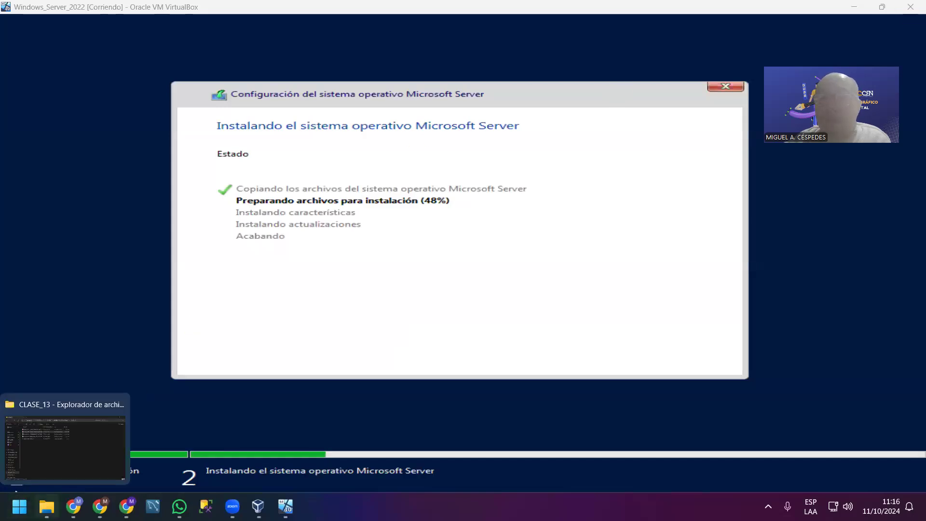
left_click(65, 446)
left_click(257, 109)
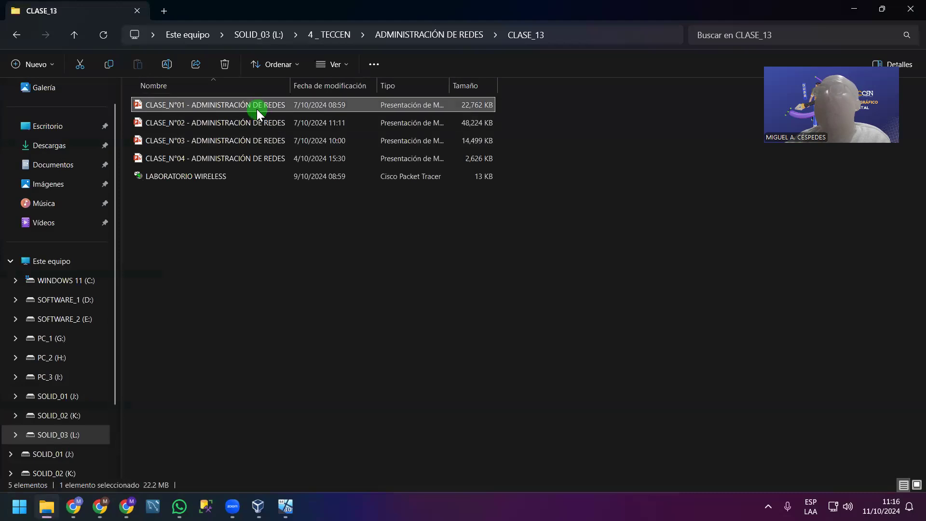
left_click_drag(290, 85, 294, 85)
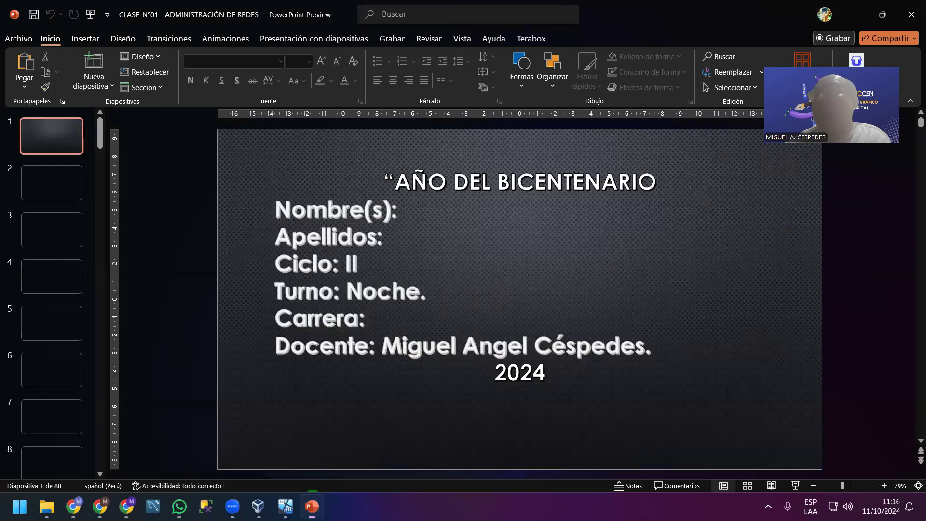
left_click(78, 183)
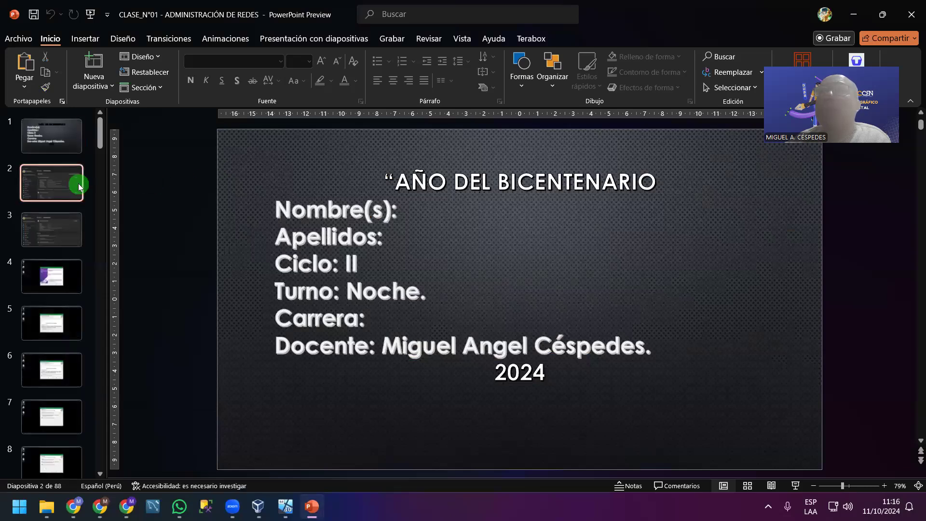
Review the VMware Workstation Pro installation slides, from the Windows specifications on slide 3 to the restart dialog on slide 15
key("Down")
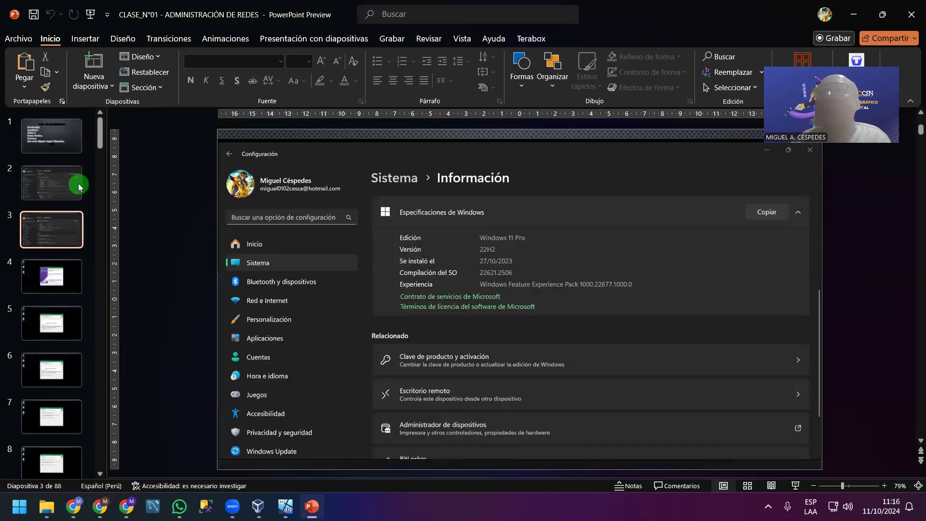
key("Down")
key("Down")
key("Down")
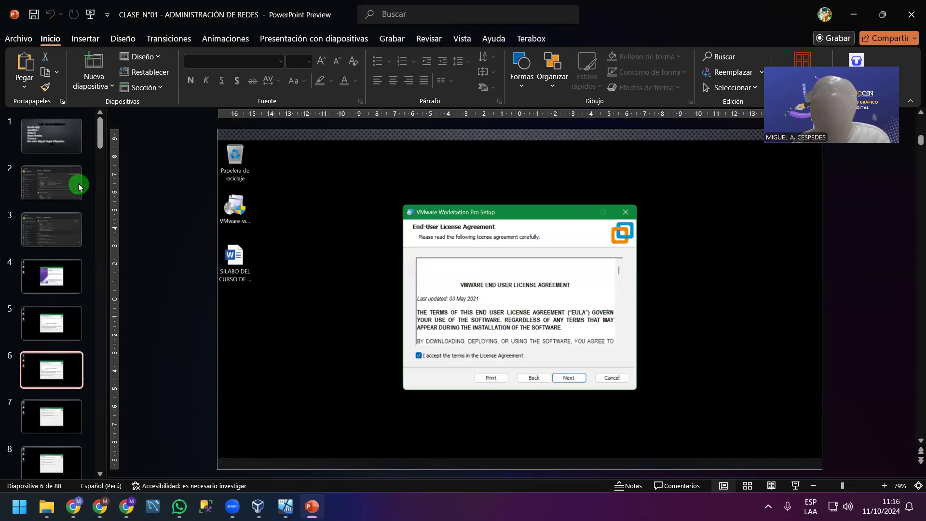
key("Down")
key("Down")
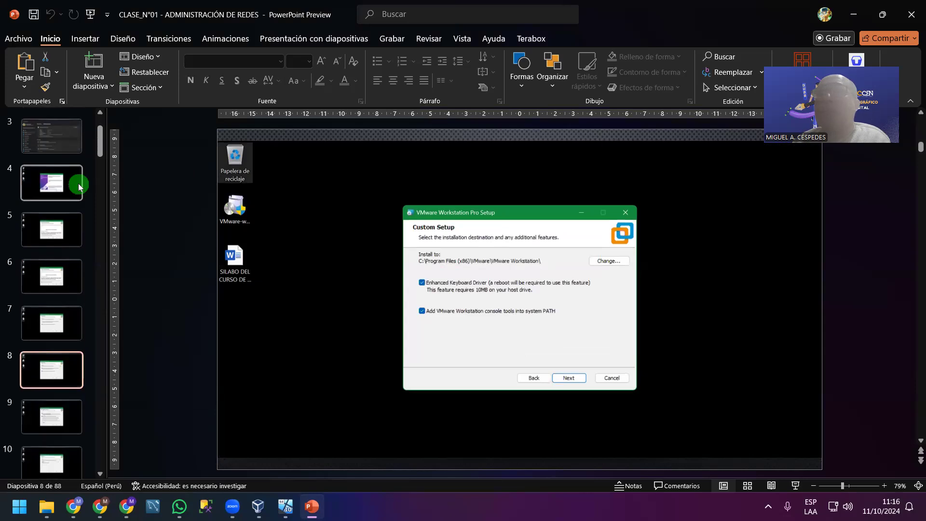
key("Down")
key("Down")
key("Down")
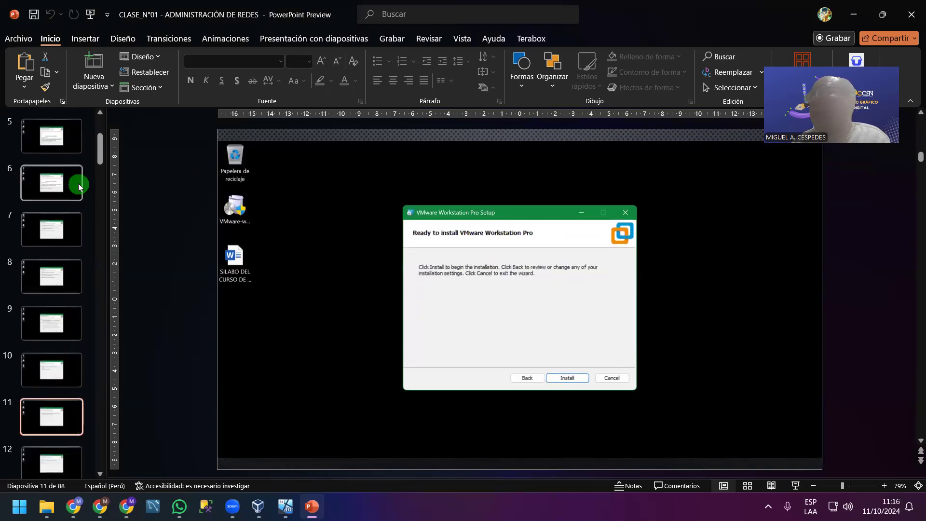
key("Down")
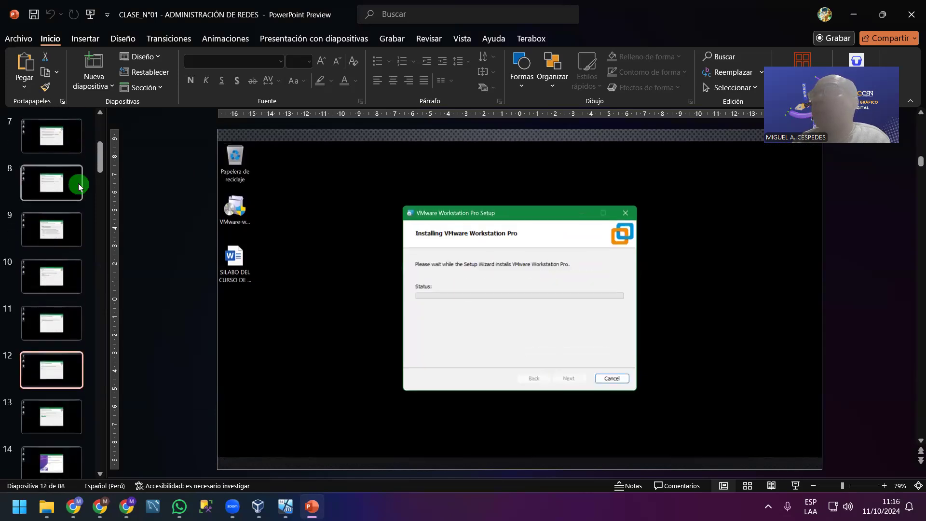
key("Down")
key("Down")
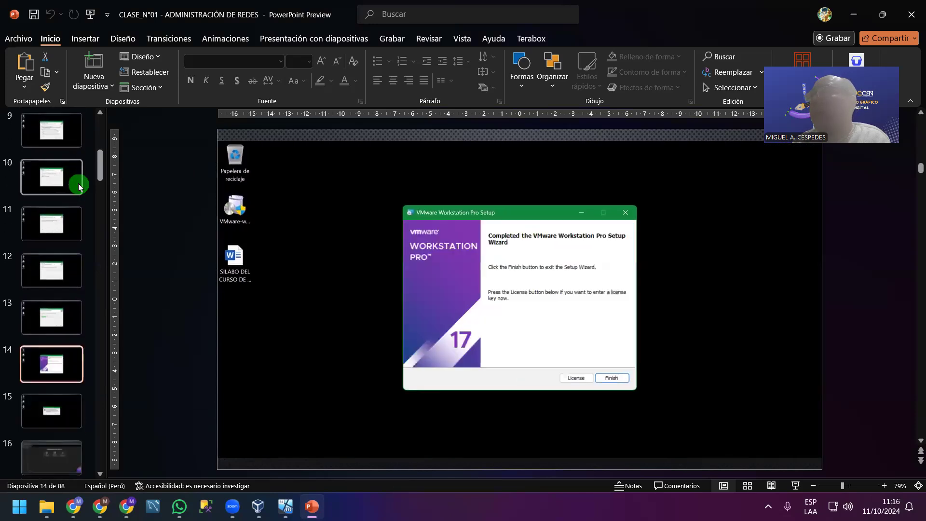
key("Down")
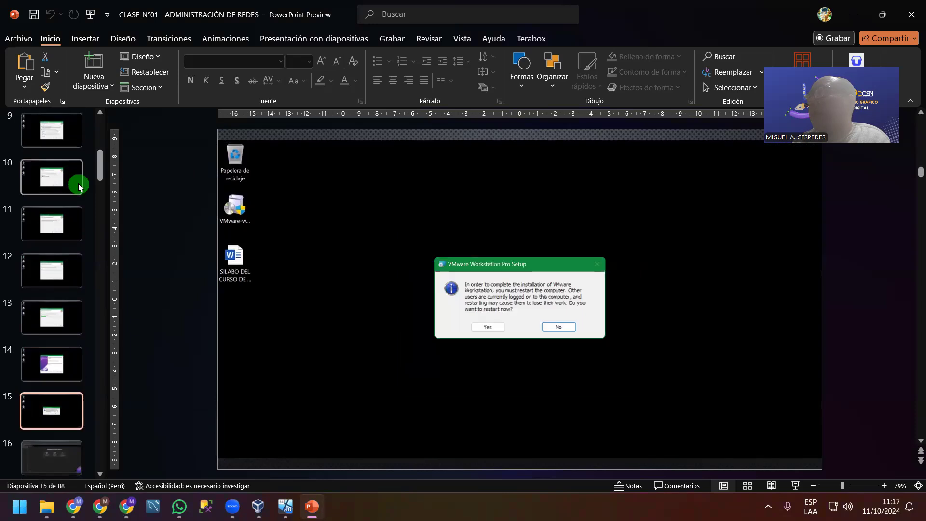
Review slides 16 to 28 on creating the Windows Server 2019 virtual machine with the New Virtual Machine Wizard
key("Down")
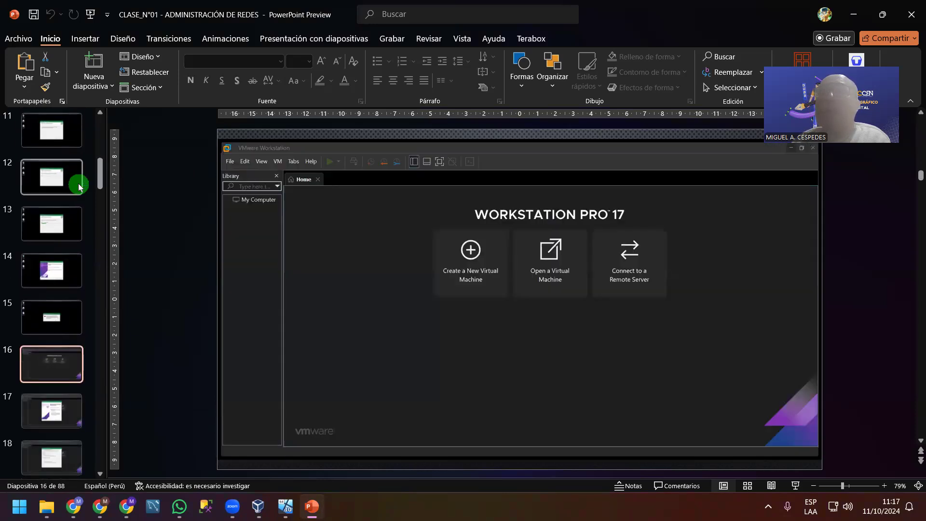
key("Down")
key("Down")
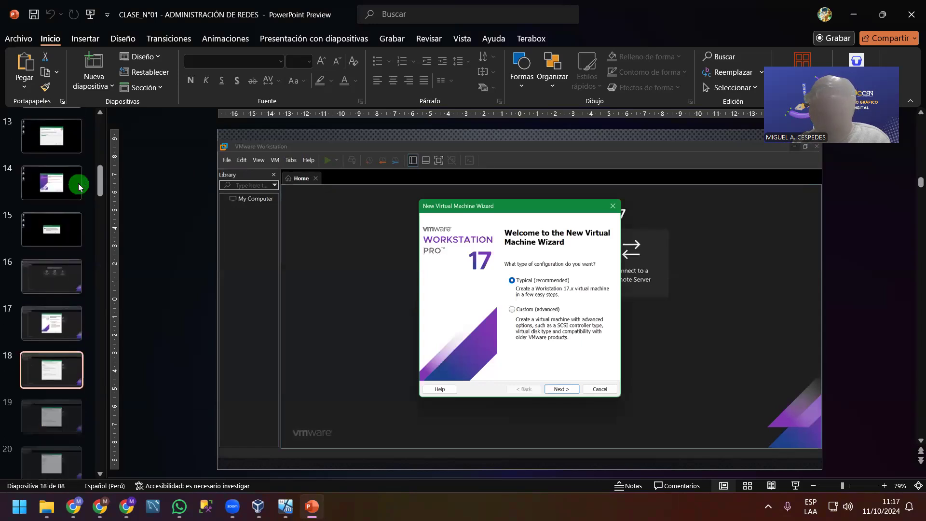
key("Down")
key("Down")
key("Down")
key("Down")
key("Down")
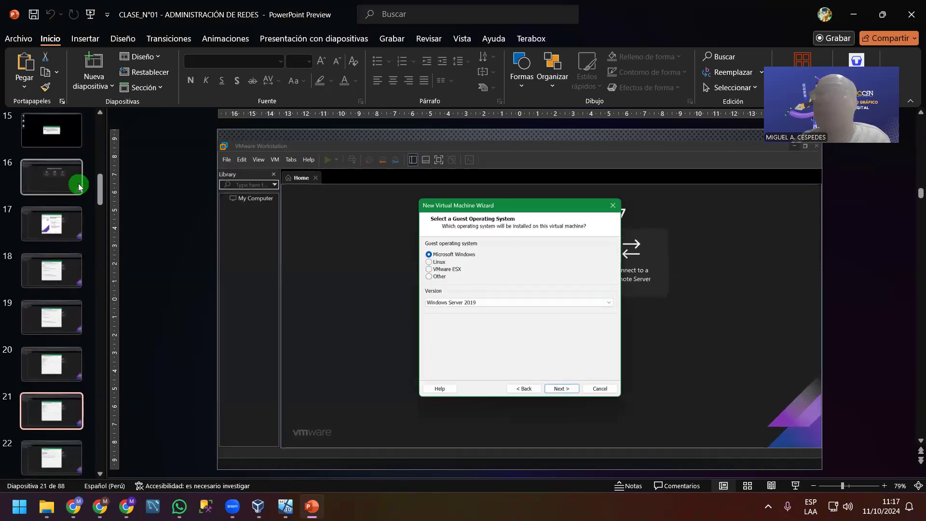
key("Down")
key("Down")
key("Down")
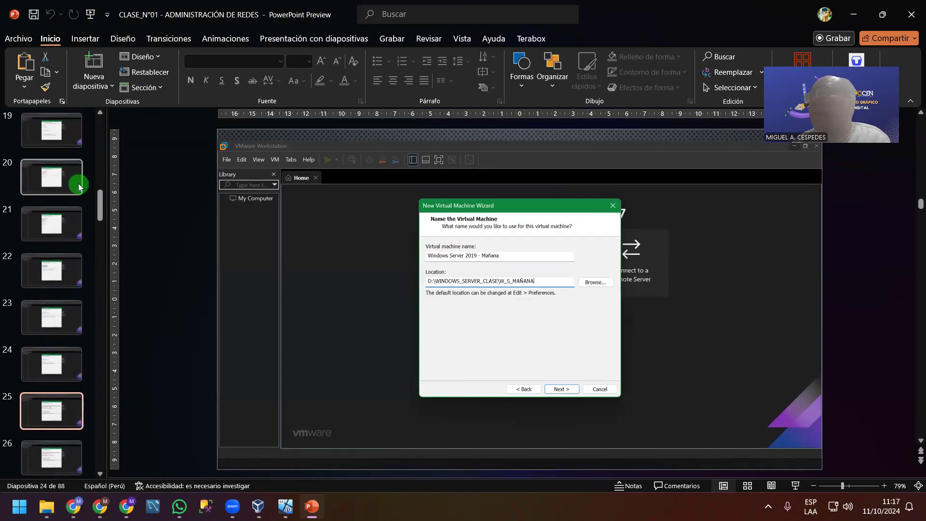
key("Down")
key("Down")
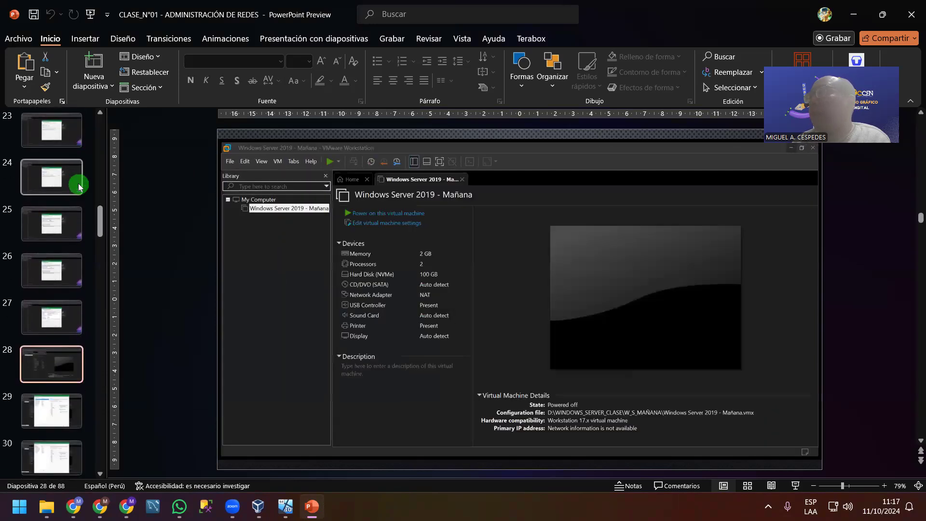
Examine the virtual machine's memory, processor and ISO image settings on slides 29 to 36, continuing to the boot screen on slide 38
key("Down")
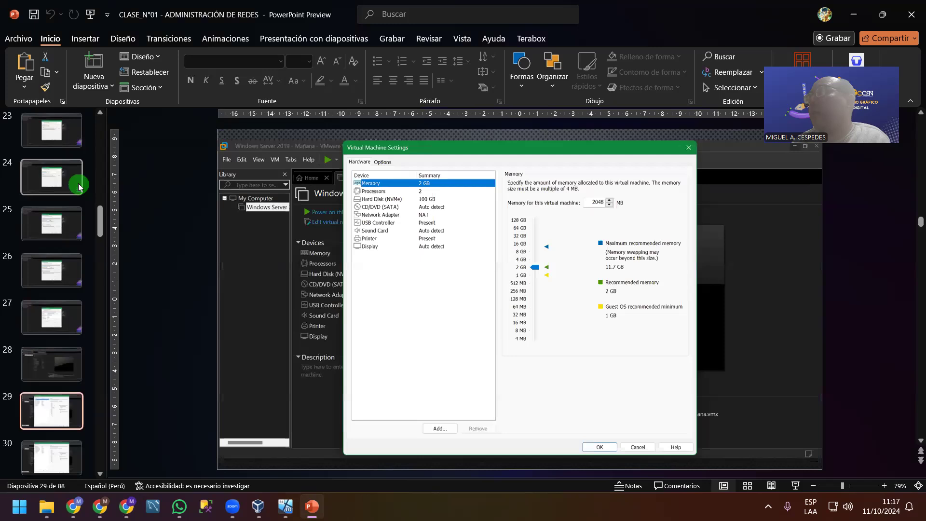
key("Down")
key("Down")
key("Down")
key("Down")
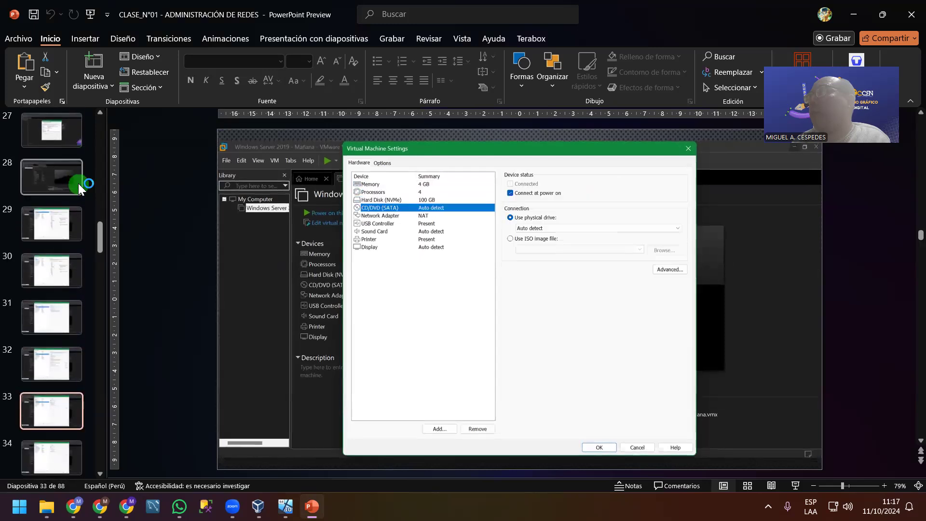
key("Down")
key("Down")
key("Down")
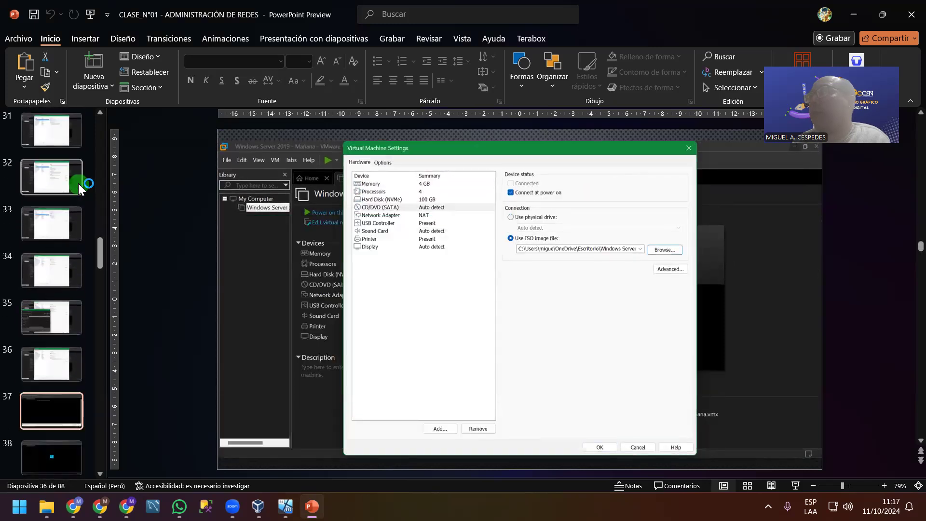
key("Down")
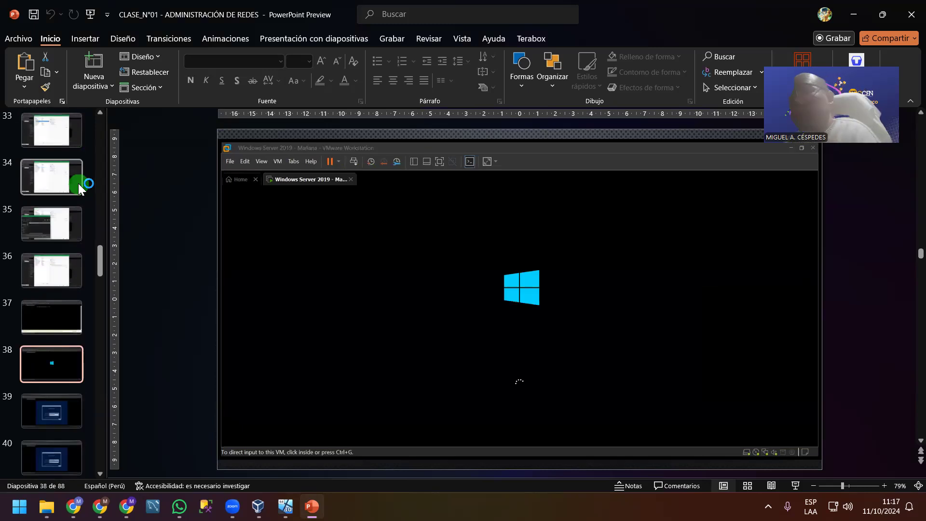
Examine the setup language options and the DiskPart commands for converting the disk to GPT on slides 39 to 48
key("Down")
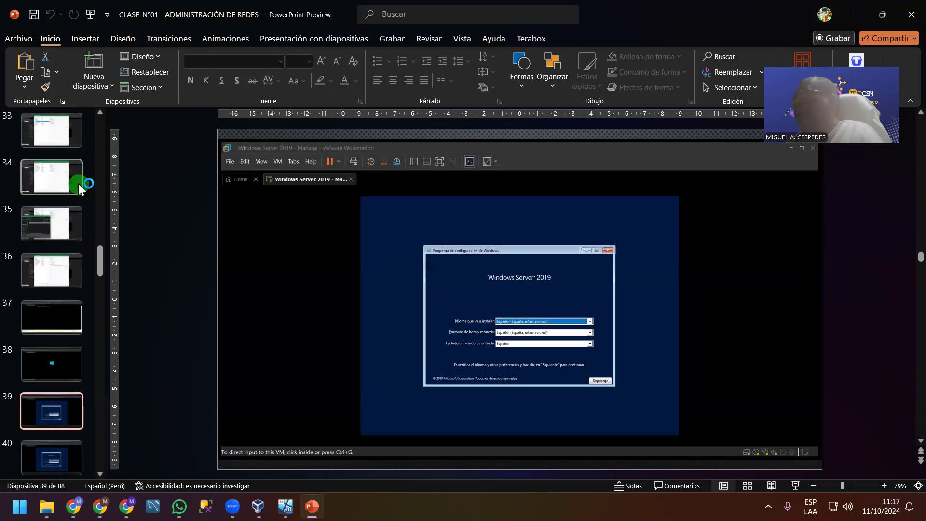
key("Down")
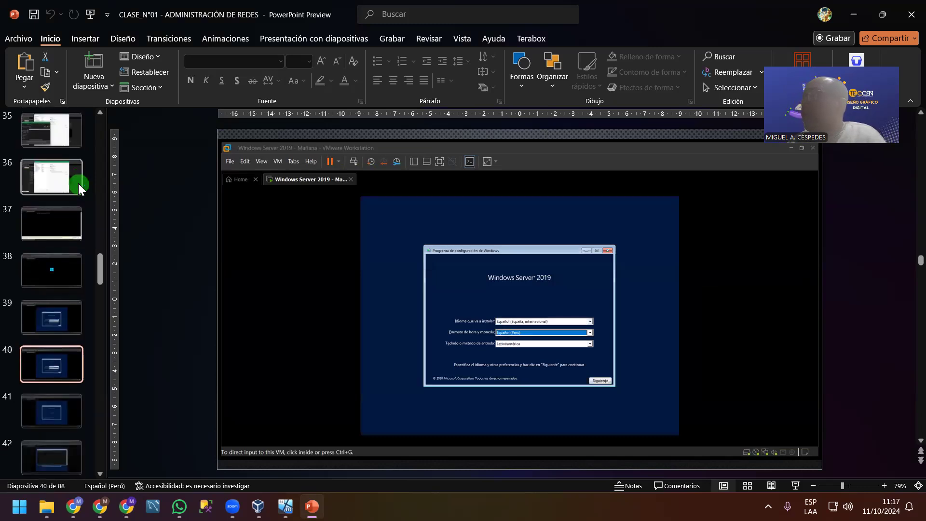
key("Down")
key("Down")
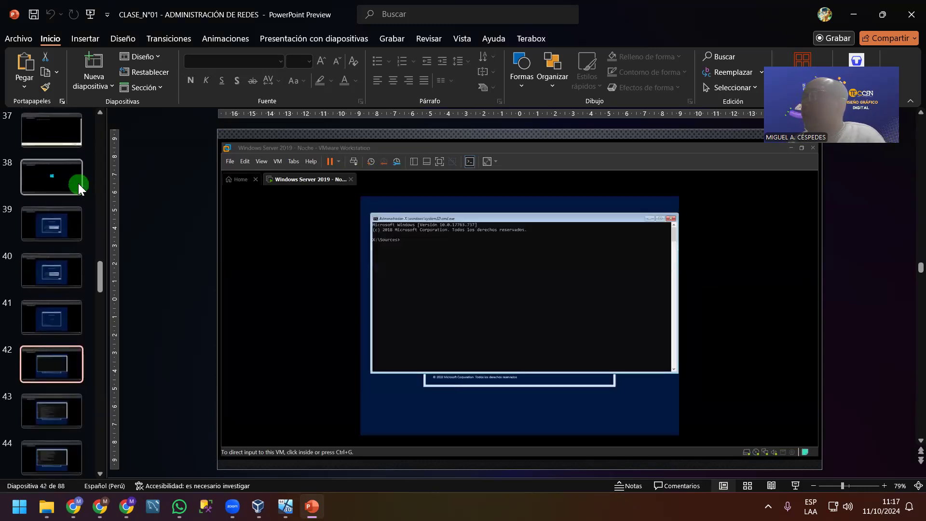
key("Down")
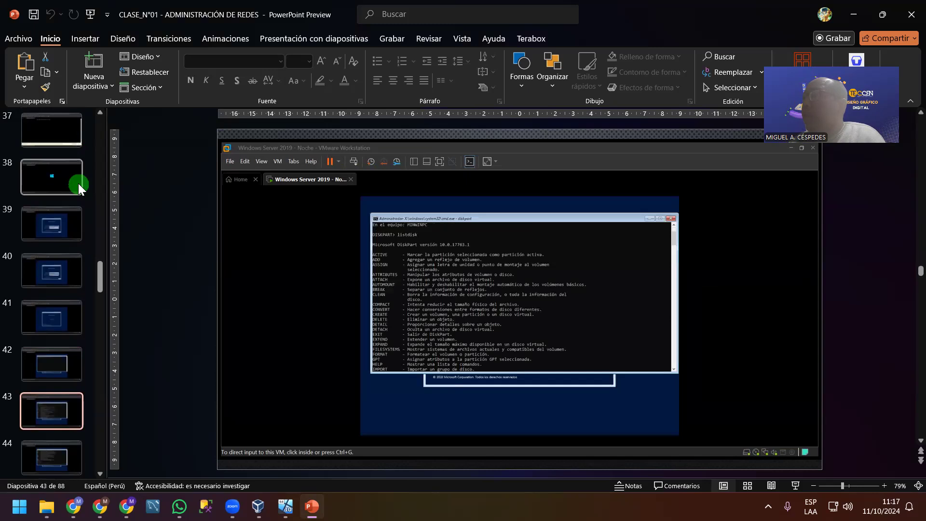
key("Down")
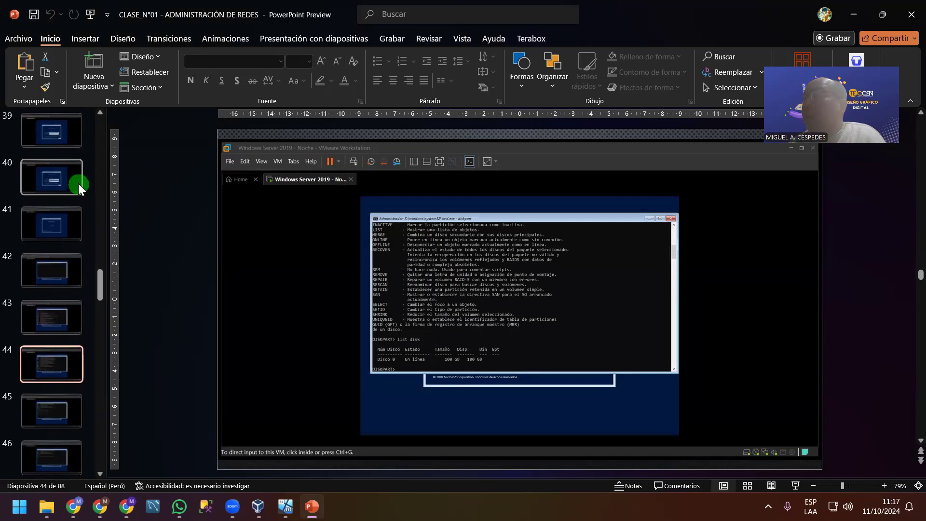
key("Down")
key("Down")
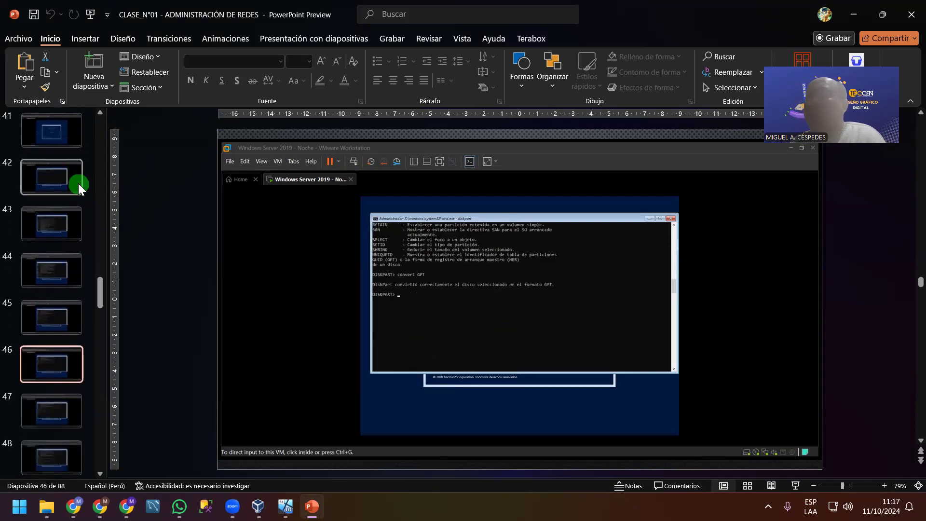
key("Down")
key("Down")
key("Down")
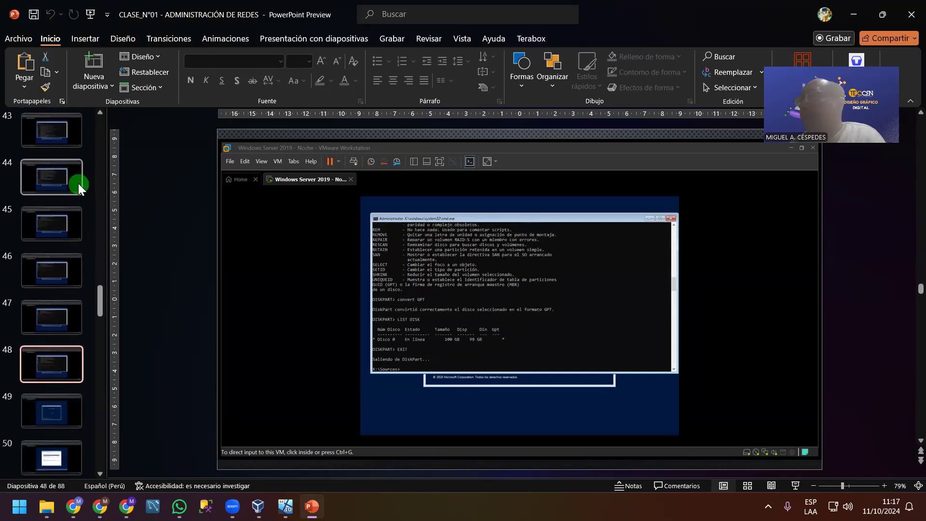
Review the Windows Server 2019 installation slides, from edition selection and licence terms through partitioning to the administrator password screen on slide 61
key("Down")
key("Down")
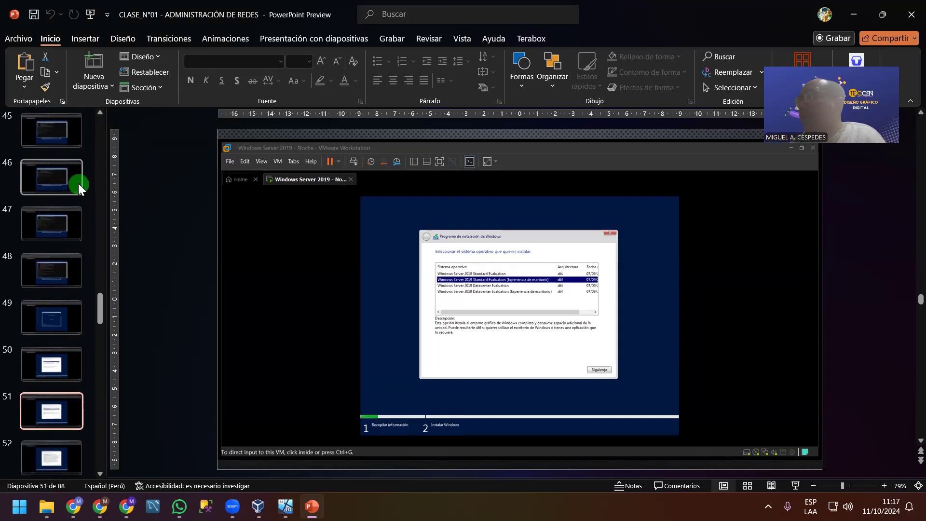
key("Down")
key("Down")
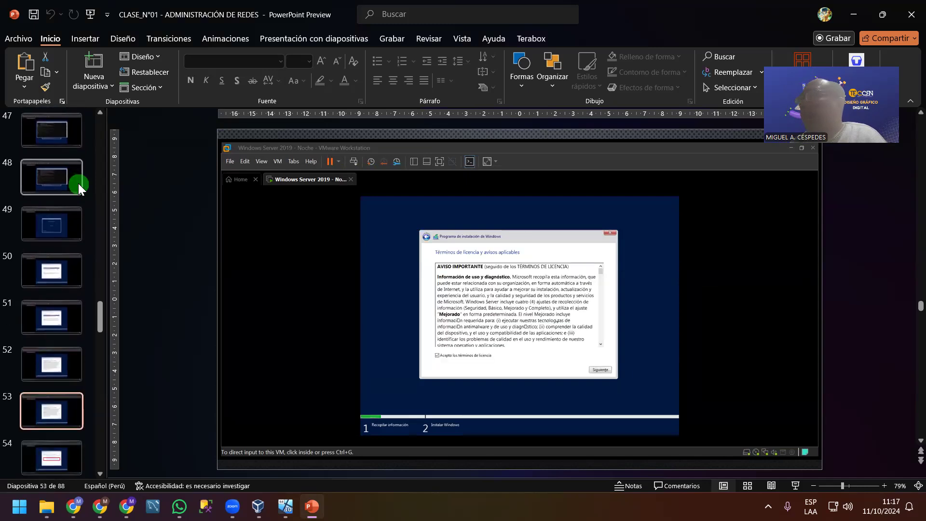
key("Down")
key("Down")
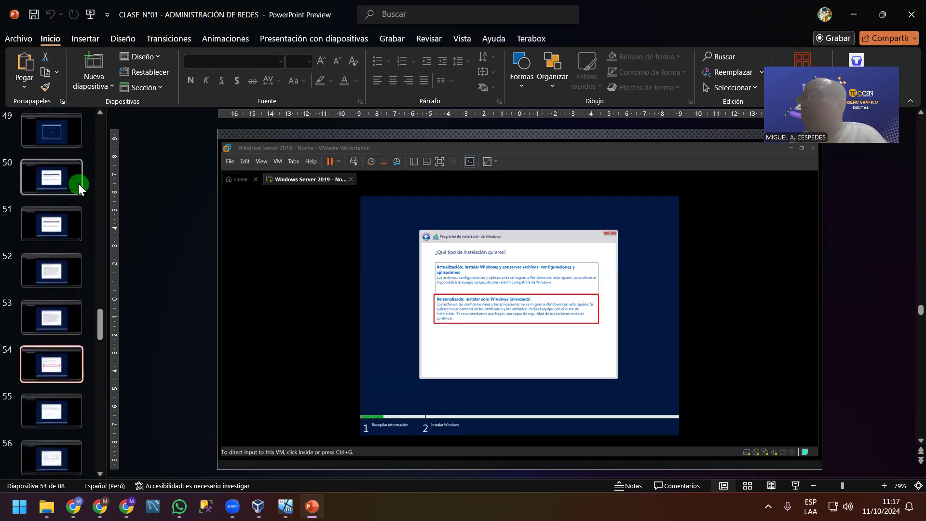
key("Up")
key("Down")
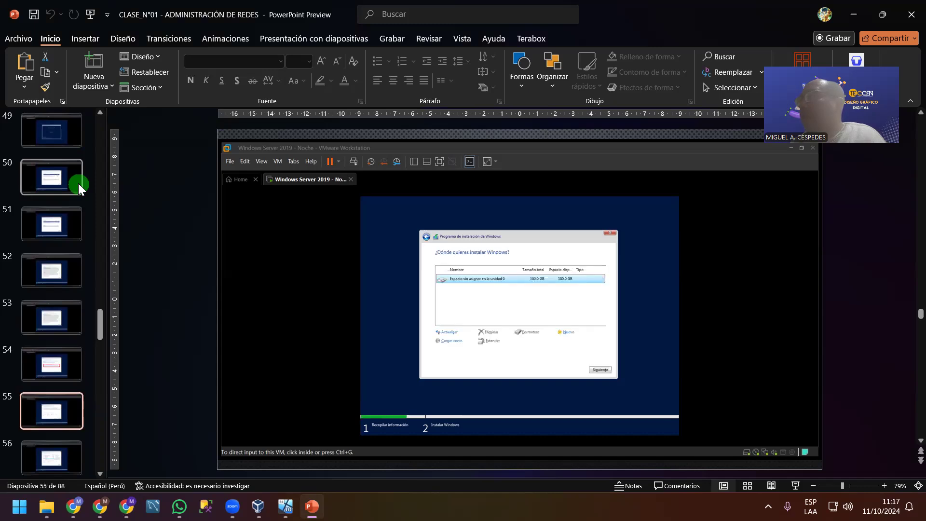
key("Down")
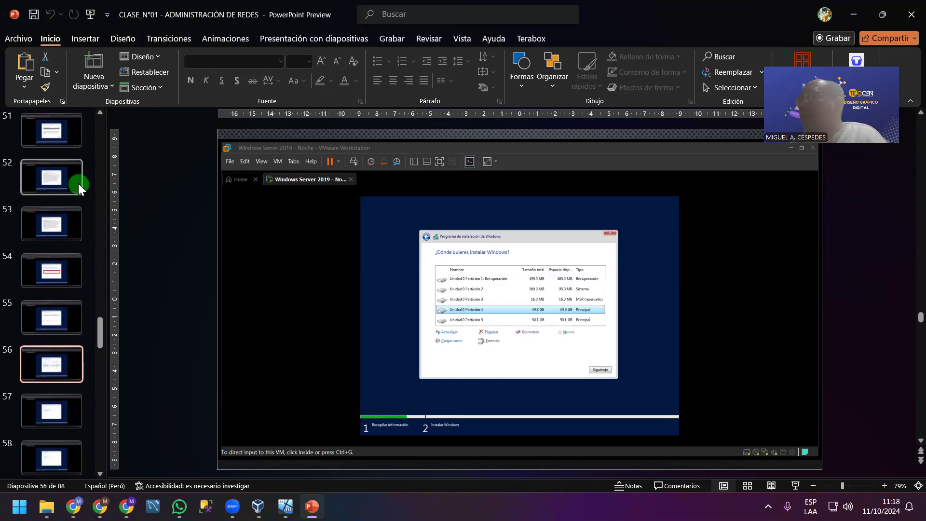
key("Down")
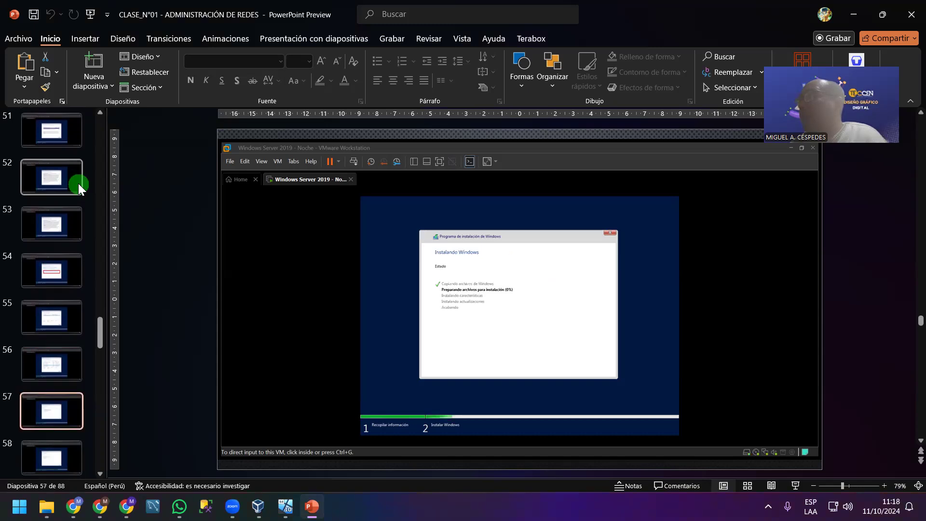
key("Down")
key("Down")
key("Down")
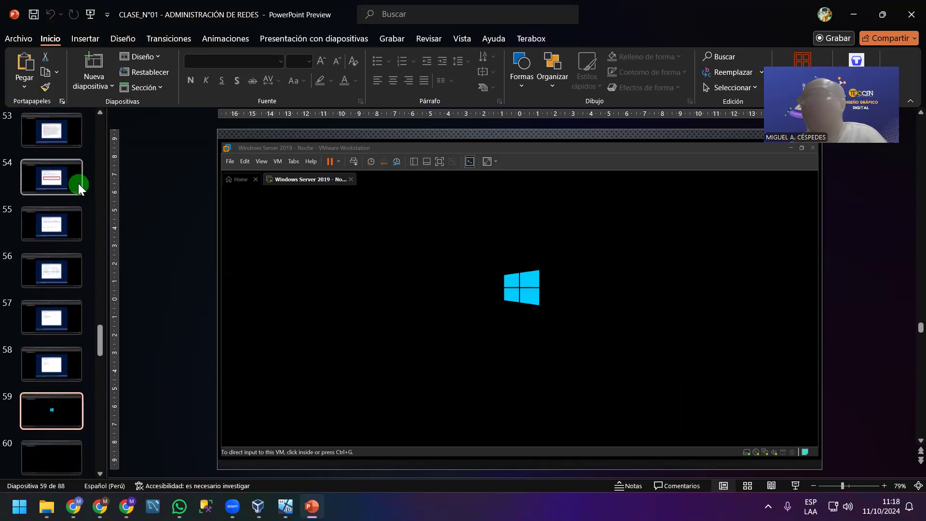
key("Down")
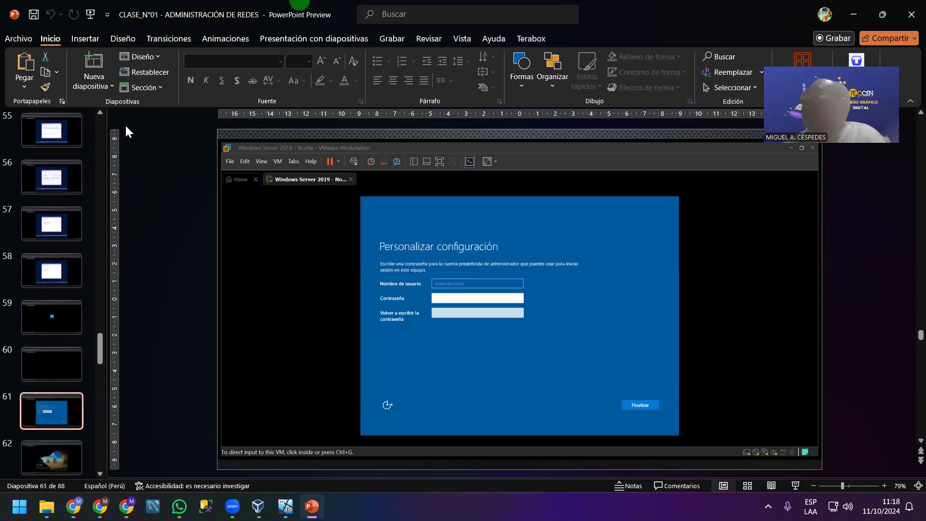
Check the Windows_Server_2022 installation progress in VirtualBox and return to PowerPoint to view the installation status on slide 57
left_click(857, 13)
left_click(854, 8)
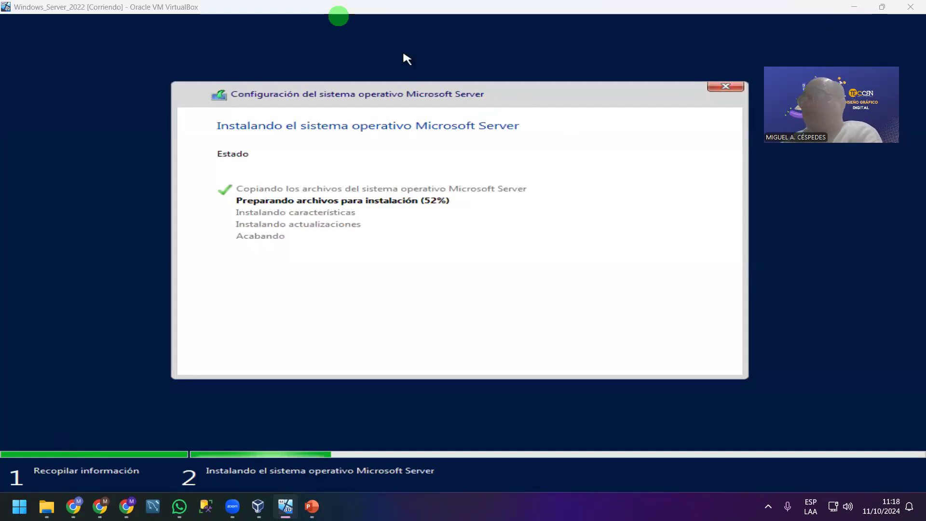
key("alt+Tab")
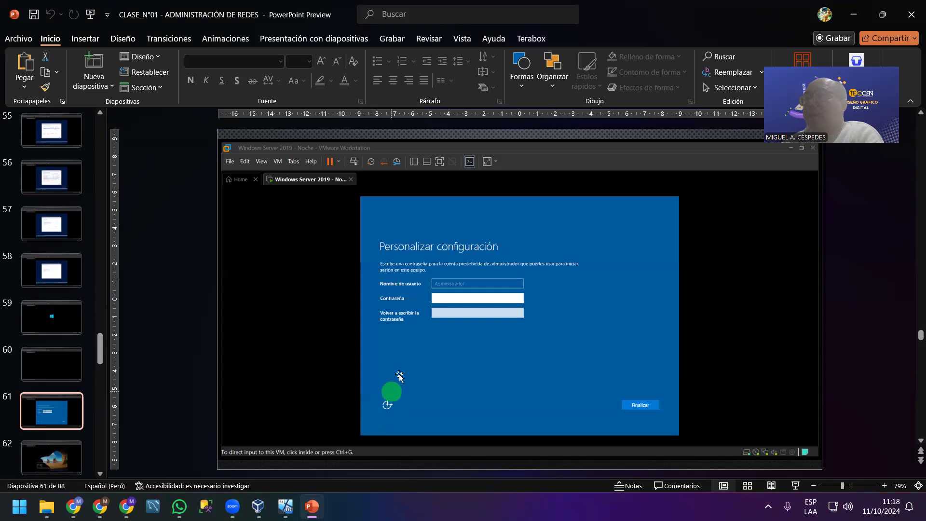
scroll(400, 374, "up", 1)
scroll(400, 374, "up", 2)
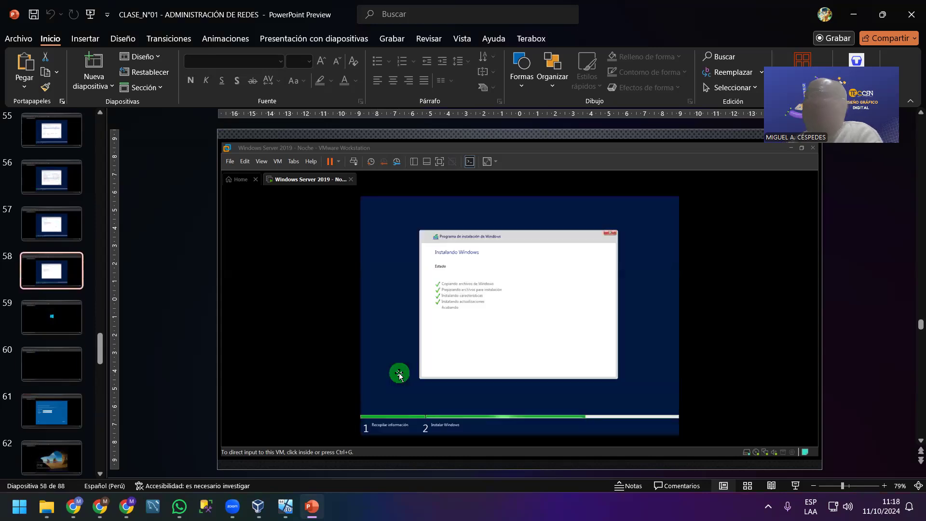
scroll(399, 374, "up", 1)
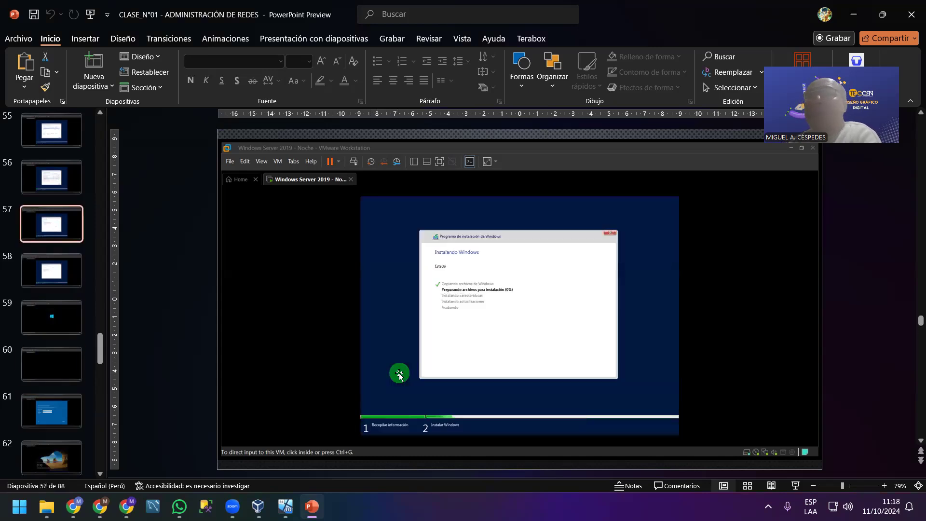
Review the first boot, administrator password, sign-in and Server Manager screens on slides 58 to 69
scroll(399, 373, "down", 1)
scroll(399, 375, "down", 1)
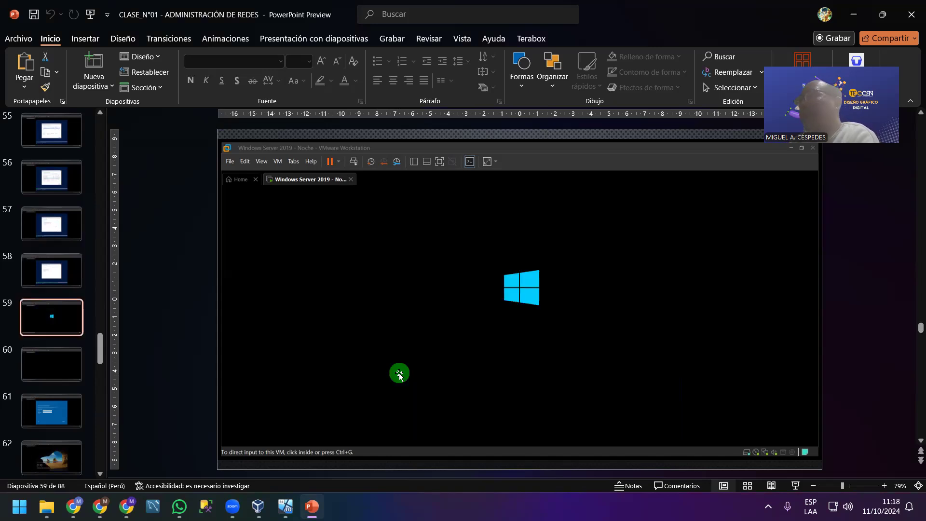
scroll(399, 376, "down", 1)
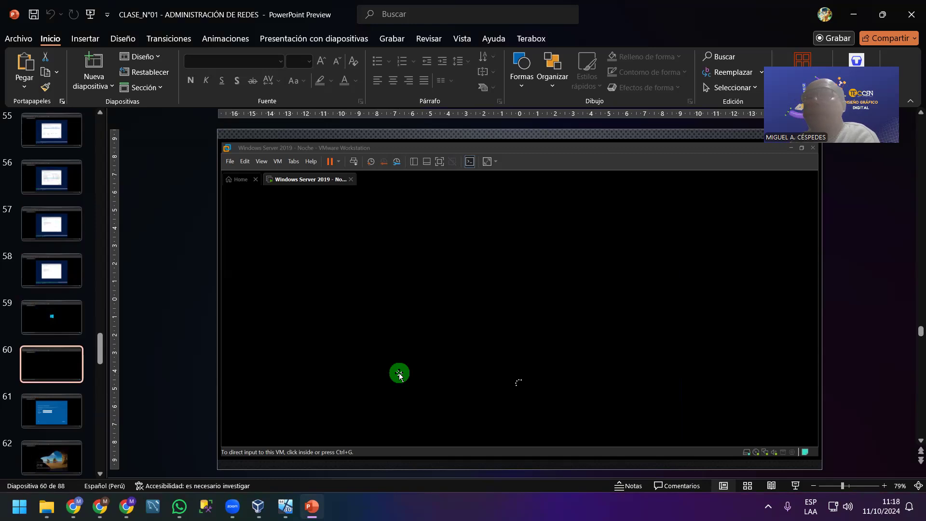
scroll(399, 375, "down", 1)
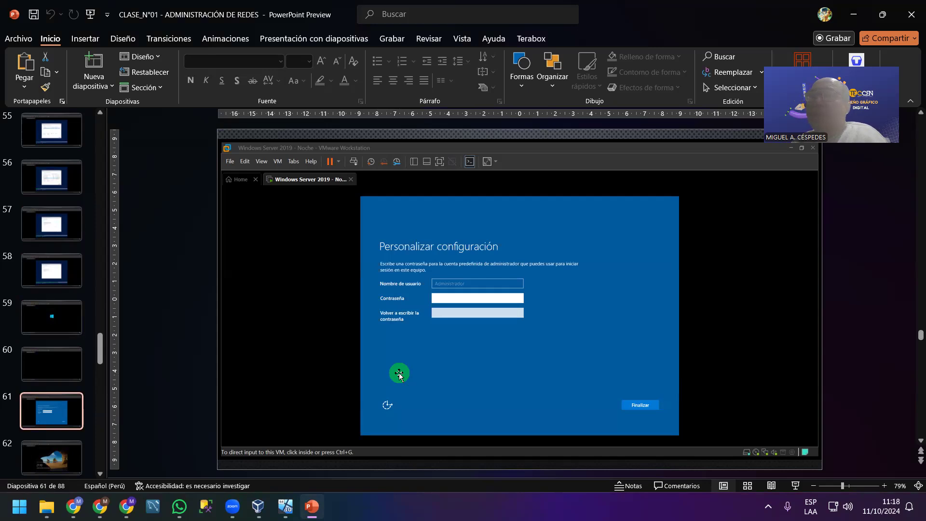
scroll(399, 375, "down", 1)
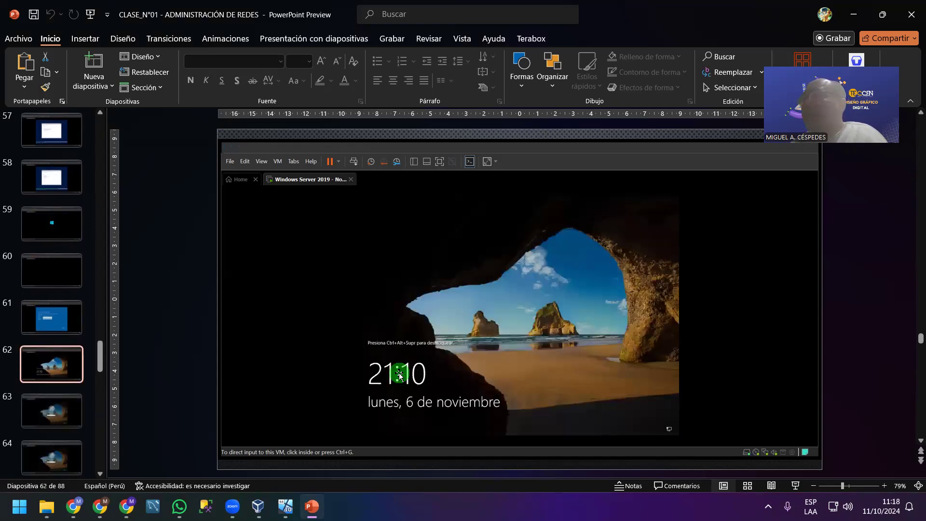
scroll(400, 375, "down", 1)
scroll(399, 375, "down", 2)
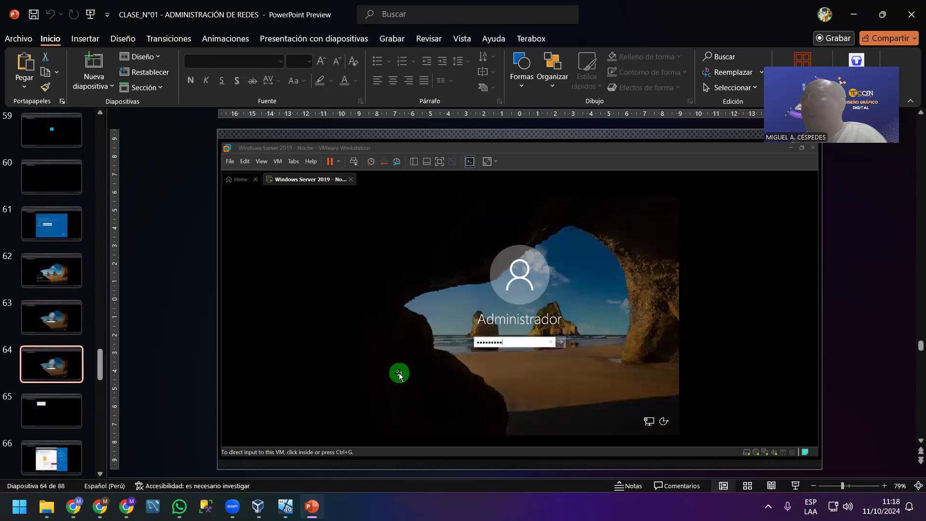
scroll(399, 375, "down", 1)
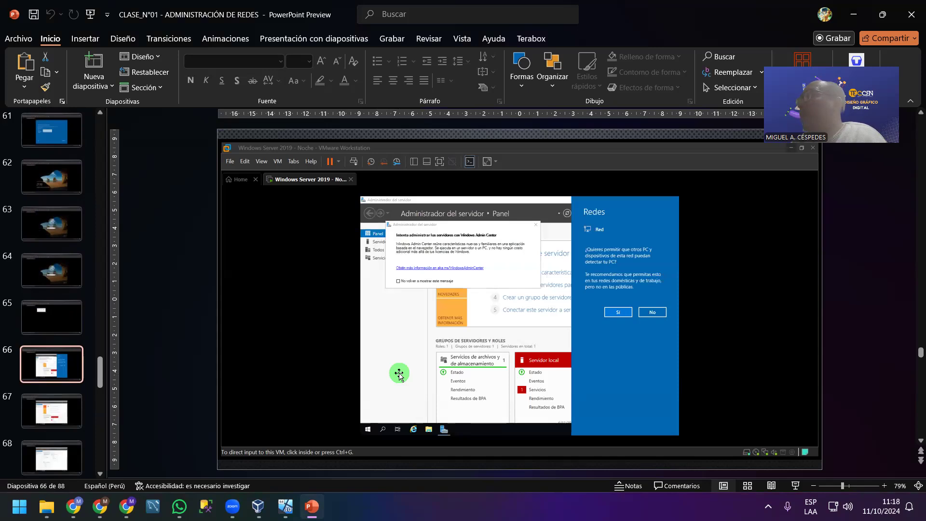
scroll(399, 375, "down", 1)
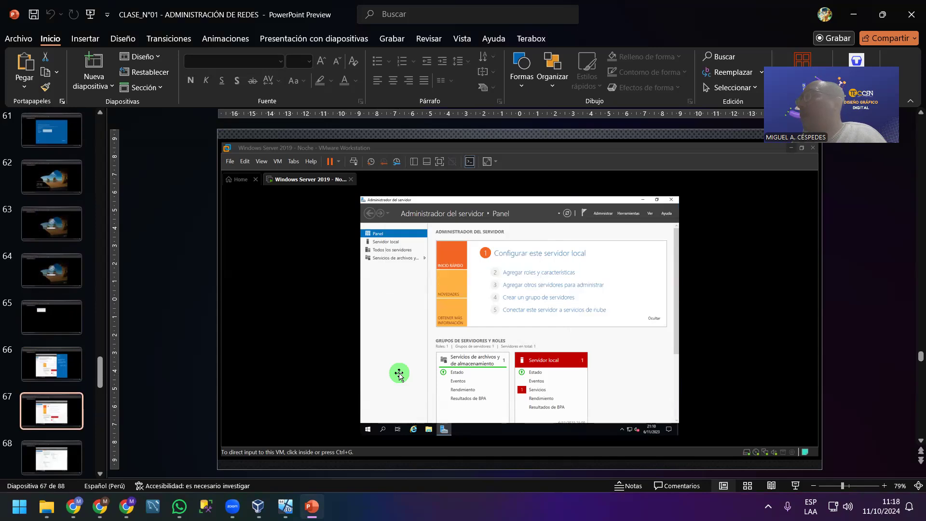
scroll(399, 375, "down", 1)
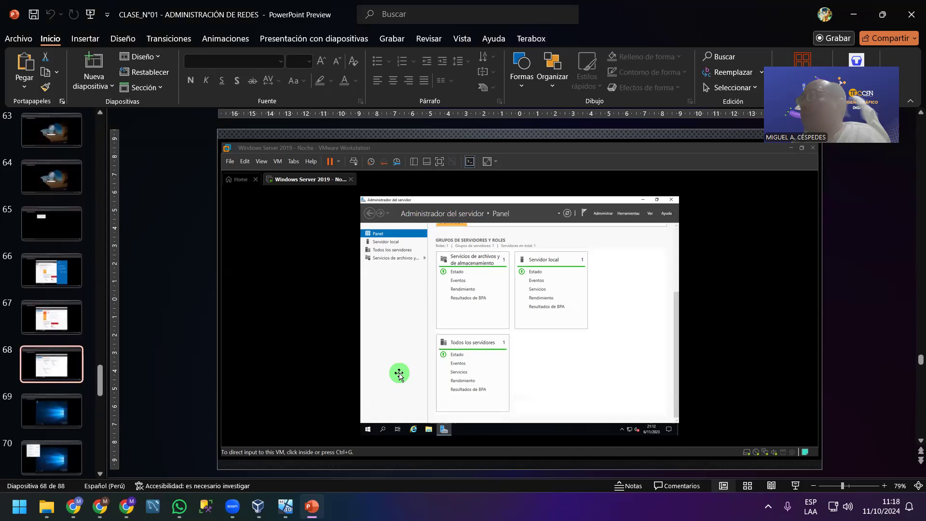
scroll(399, 375, "down", 1)
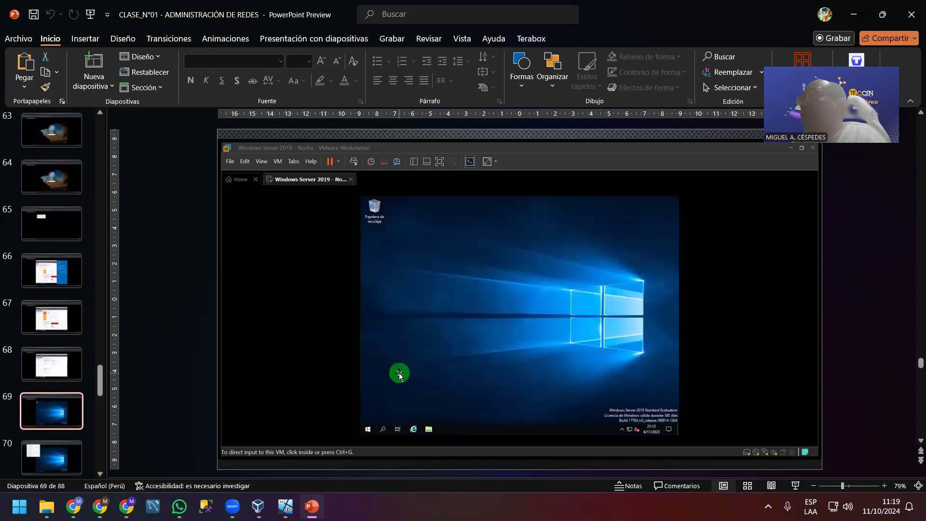
Review the VMware Tools installation on slides 70 to 80, from the disc options through the setup type to the restart
scroll(399, 376, "down", 1)
scroll(399, 375, "down", 1)
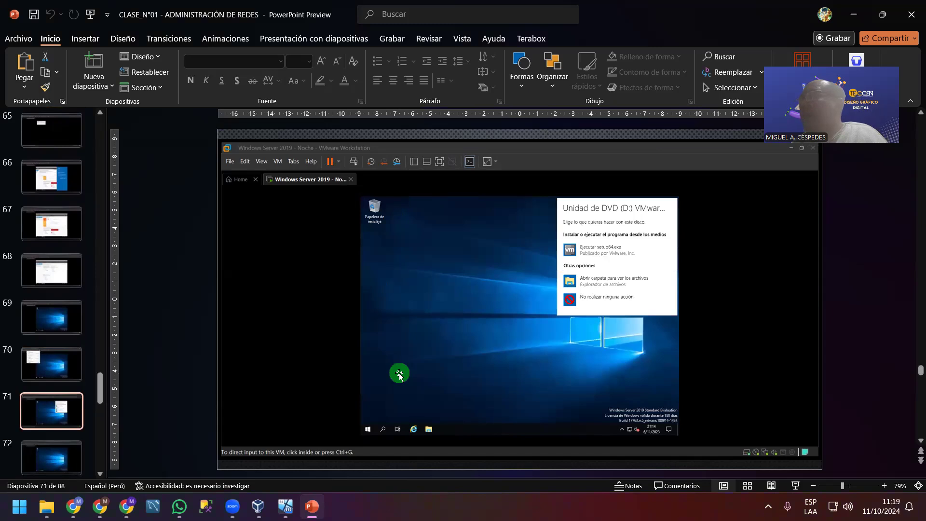
scroll(399, 375, "down", 1)
scroll(399, 376, "down", 1)
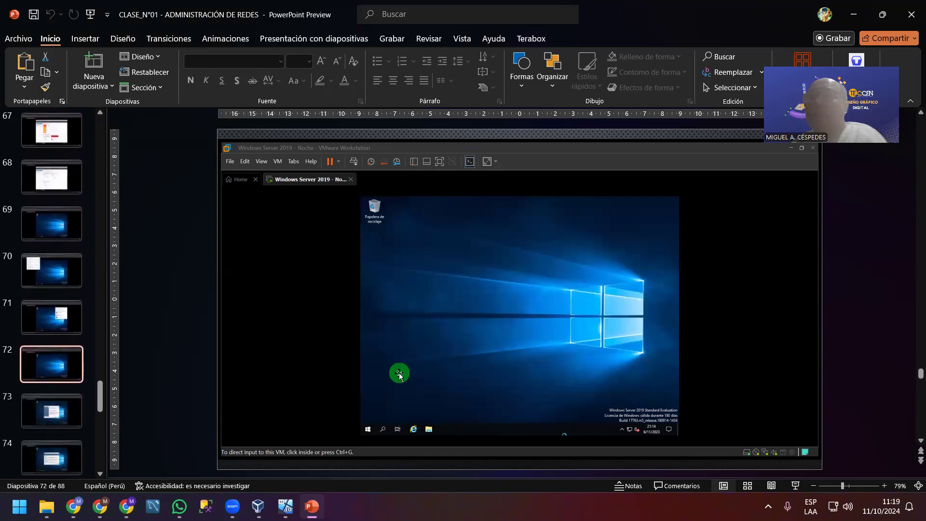
scroll(399, 375, "down", 3)
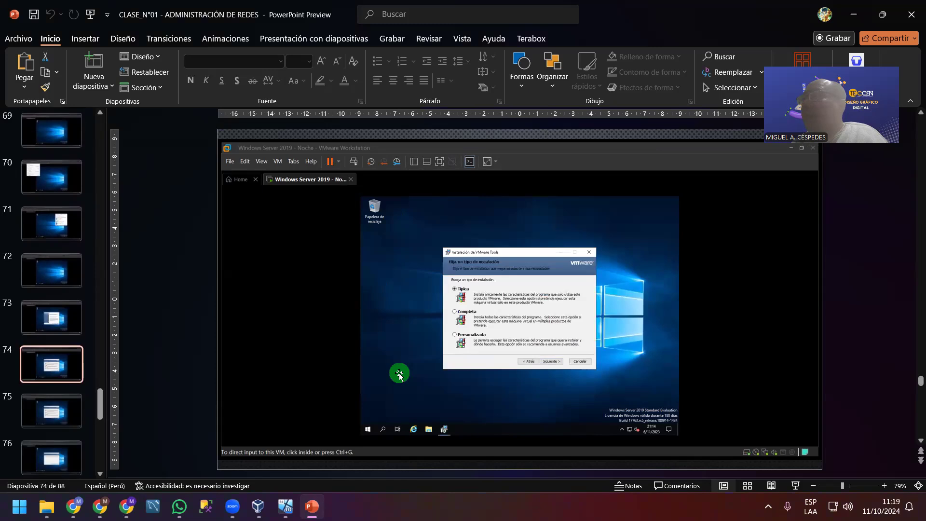
scroll(399, 375, "down", 1)
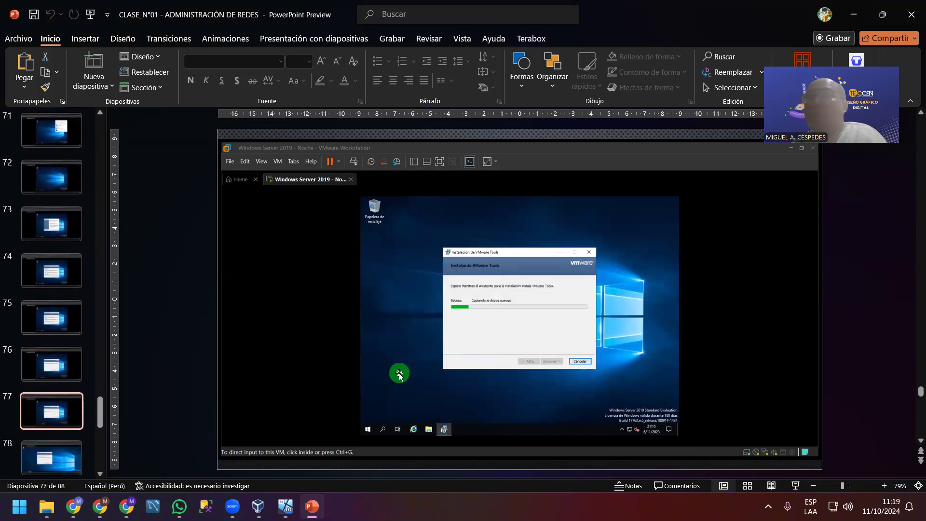
scroll(400, 375, "down", 1)
scroll(399, 375, "down", 1)
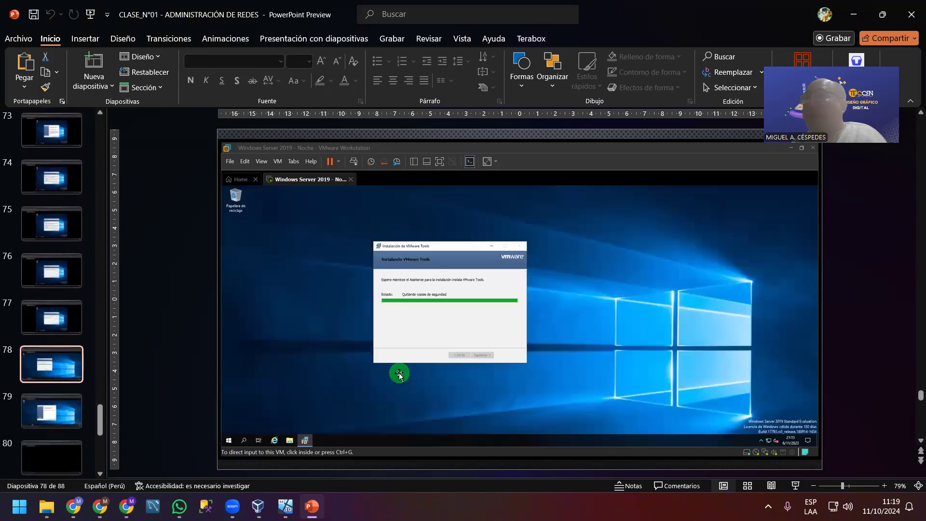
scroll(399, 375, "down", 1)
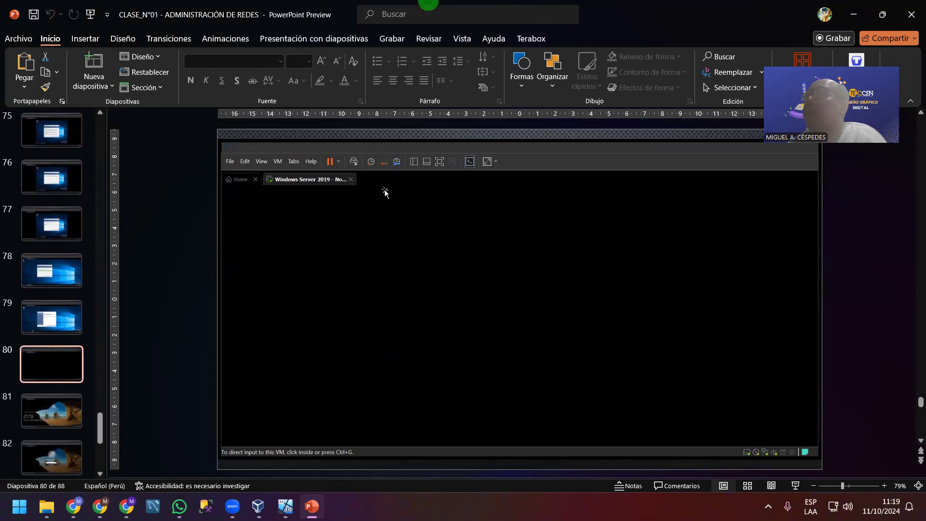
Examine the administrator sign-in, Server Manager and Windows Update screens on slides 81 to 87, ending at the last slide
left_click(497, 167)
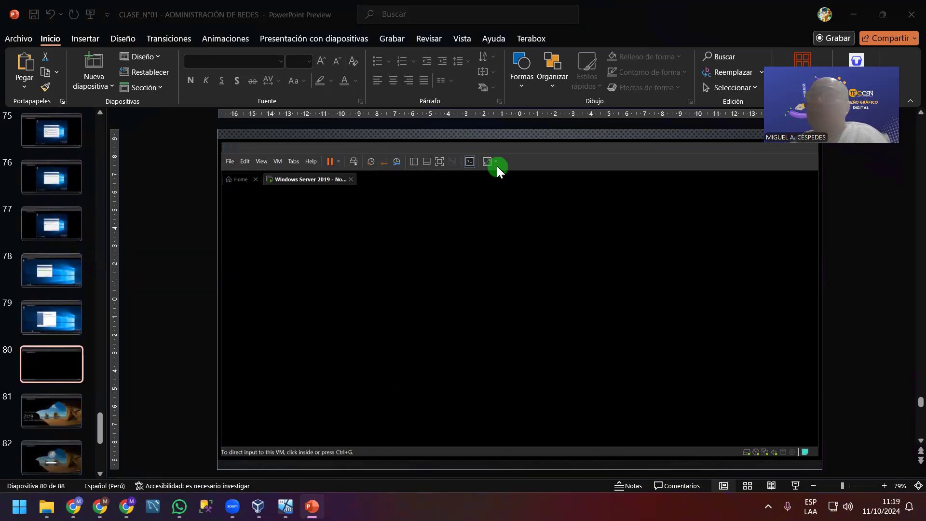
left_click(77, 355)
key("Down")
key("Down")
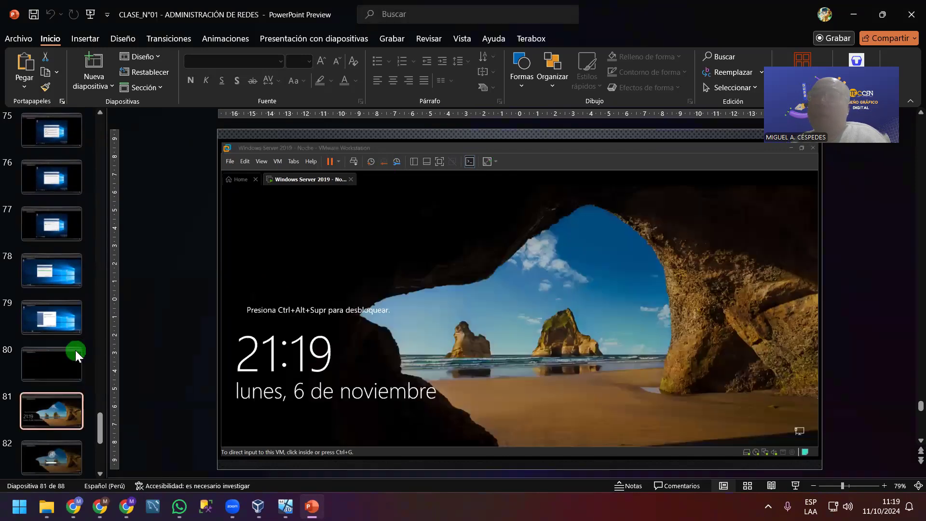
key("Down")
key("Down")
key("Down")
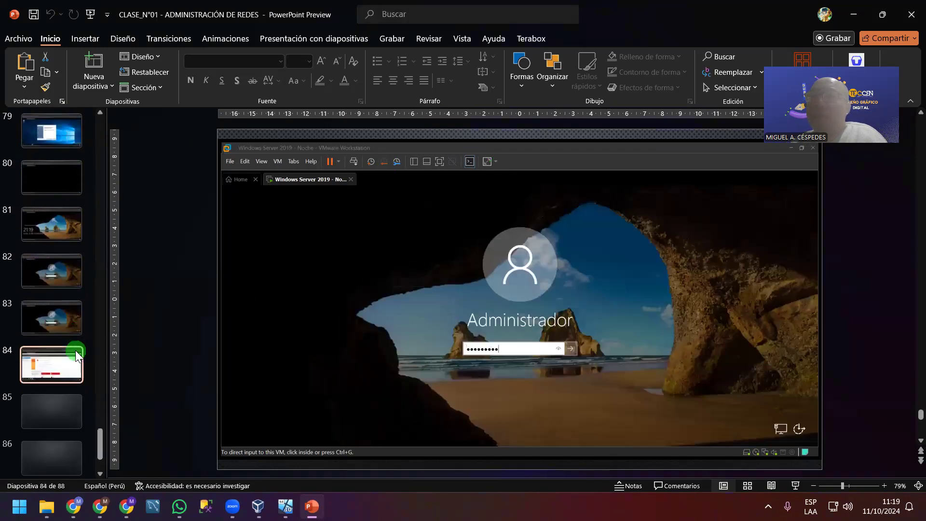
key("Down")
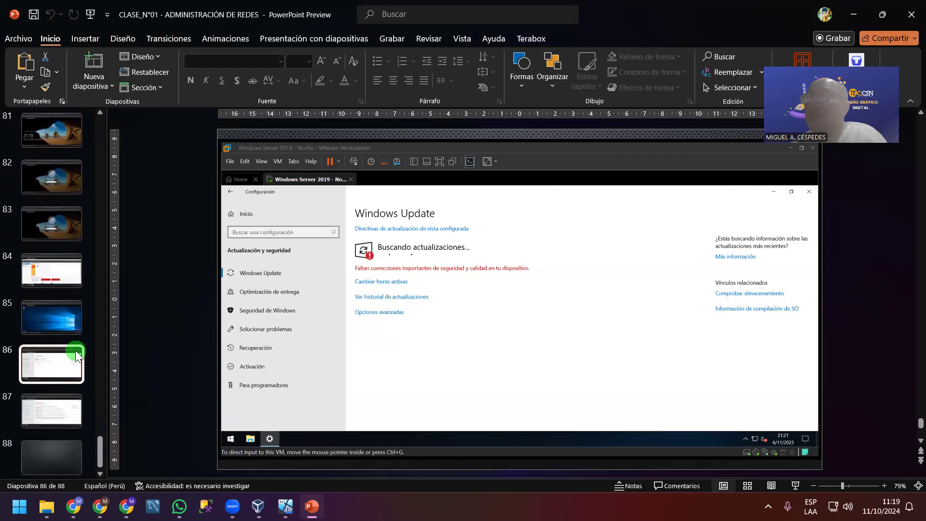
key("Down")
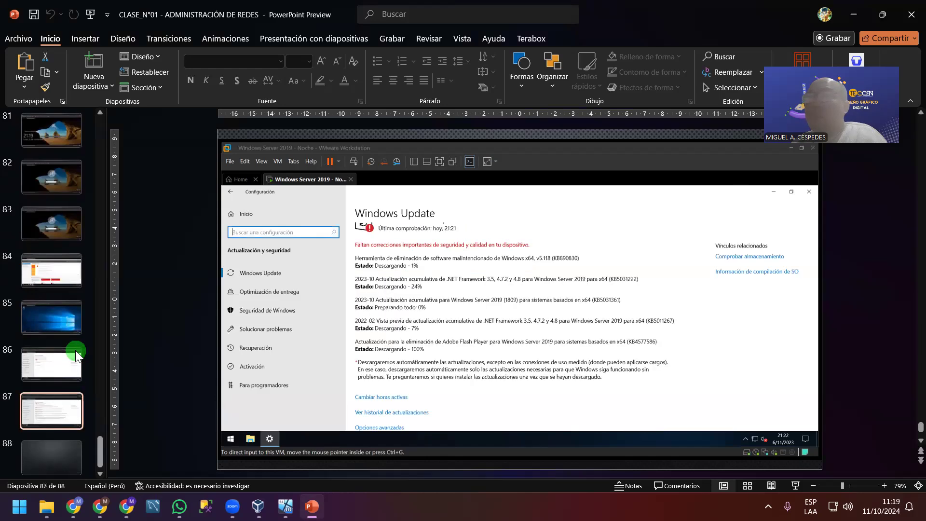
key("Down")
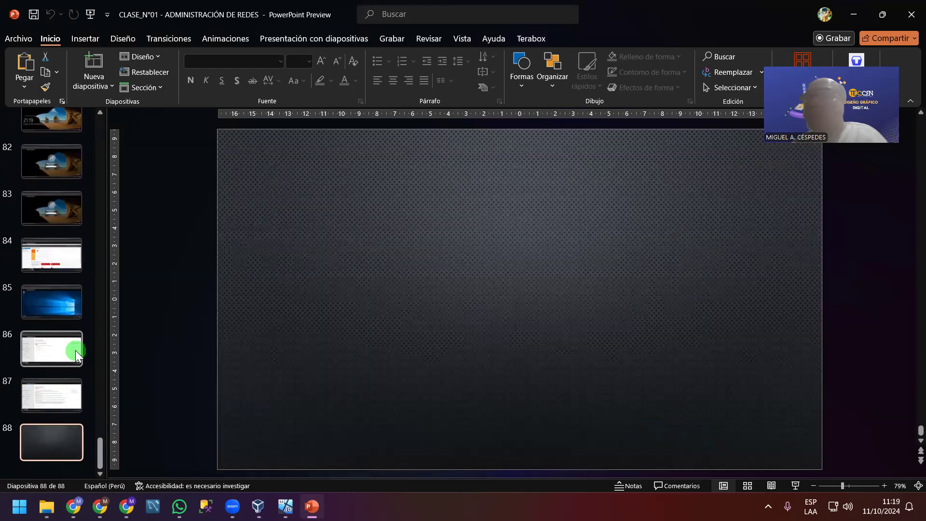
Go back to the installation status on slide 58 and switch to VirtualBox to check the Windows_Server_2022 installation progress
key("Up")
key("Up")
key("Up")
key("Up")
key("Up")
key("Up")
key("Up")
key("Up")
key("Up")
key("Up")
key("Up")
key("Up")
key("Up")
key("Up")
key("Up")
key("Up")
key("Up")
key("Up")
key("Up")
key("Up")
key("Up")
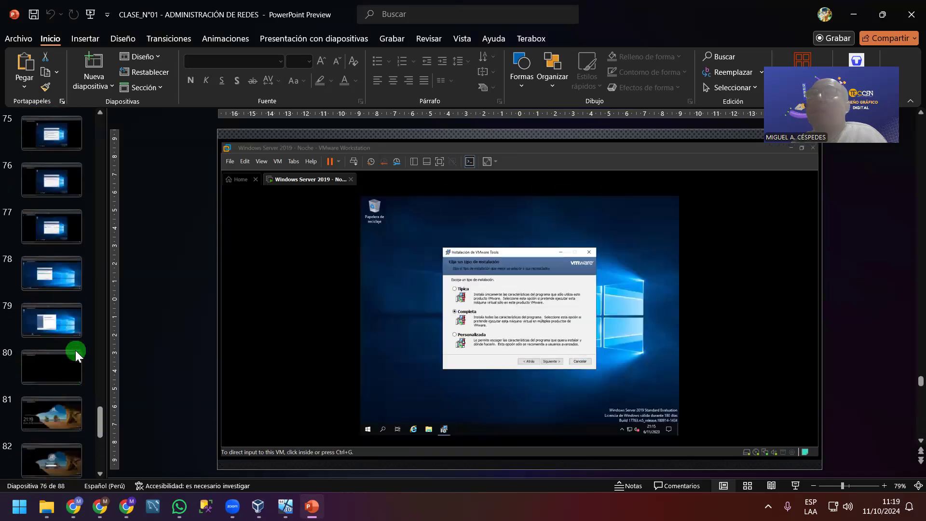
key("Up")
key("Up")
key("Up")
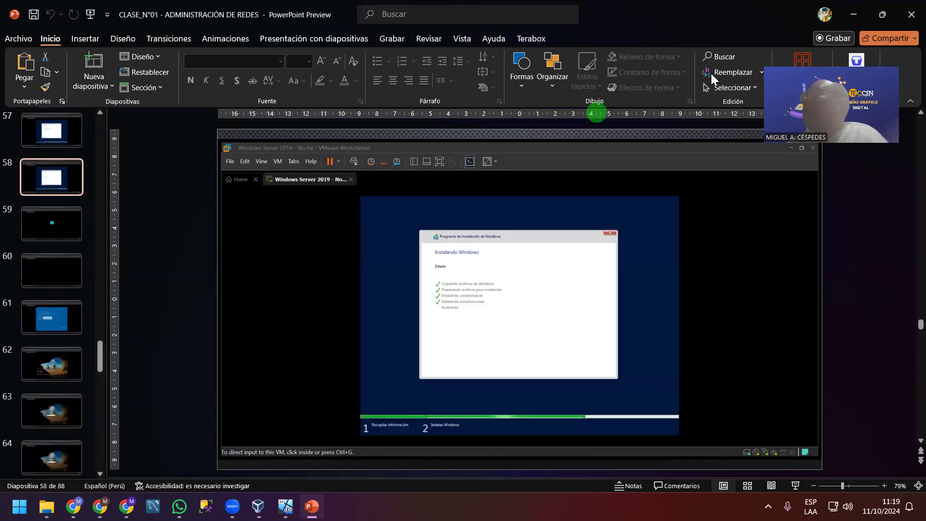
left_click(862, 12)
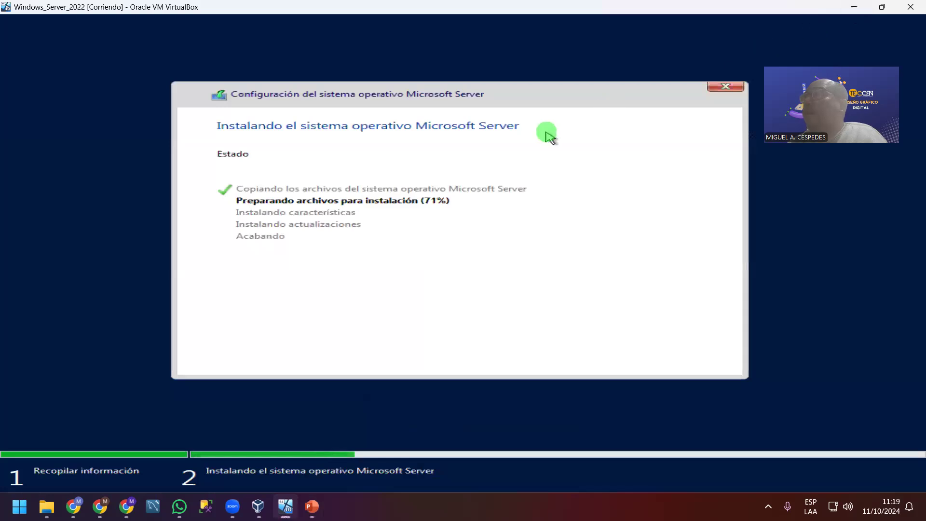
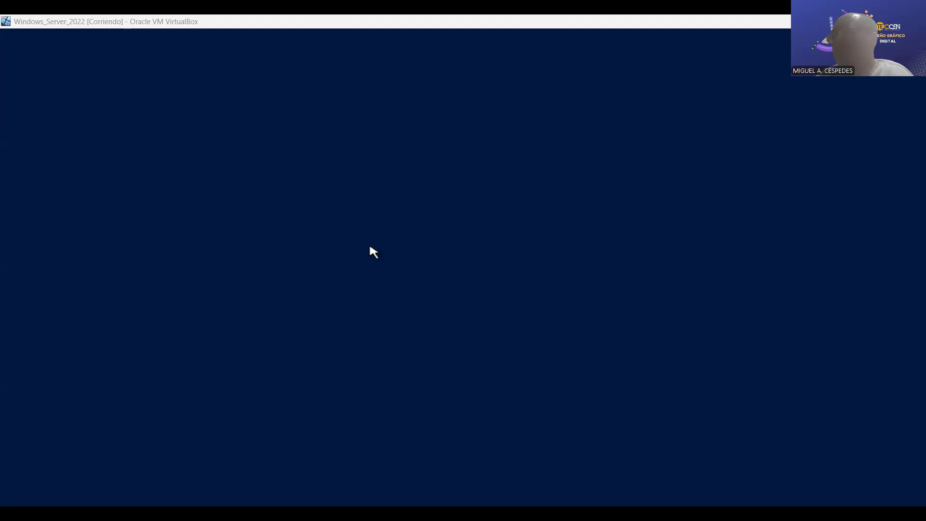
Restore the Windows_Server_2022 machine window to a smaller size and move it clear of the settings summary in VirtualBox Manager
double_click(589, 8)
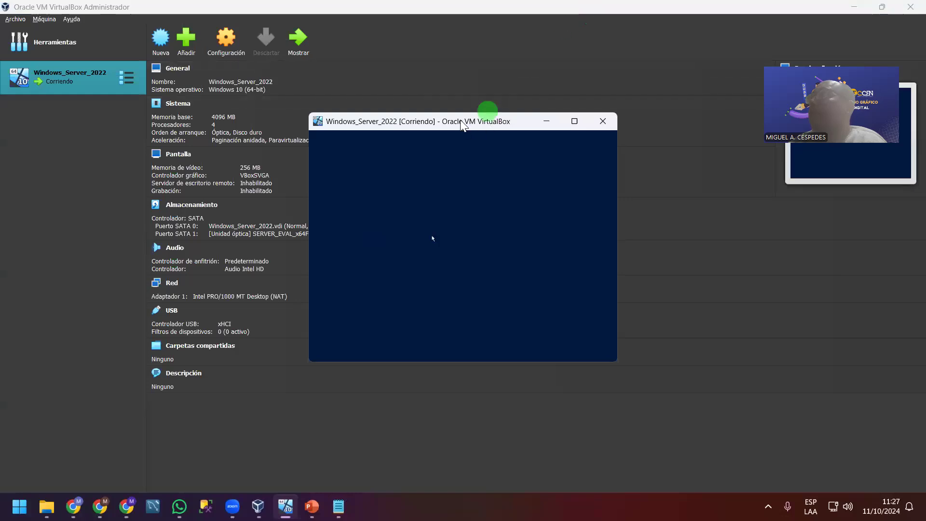
left_click_drag(798, 106, 585, 57)
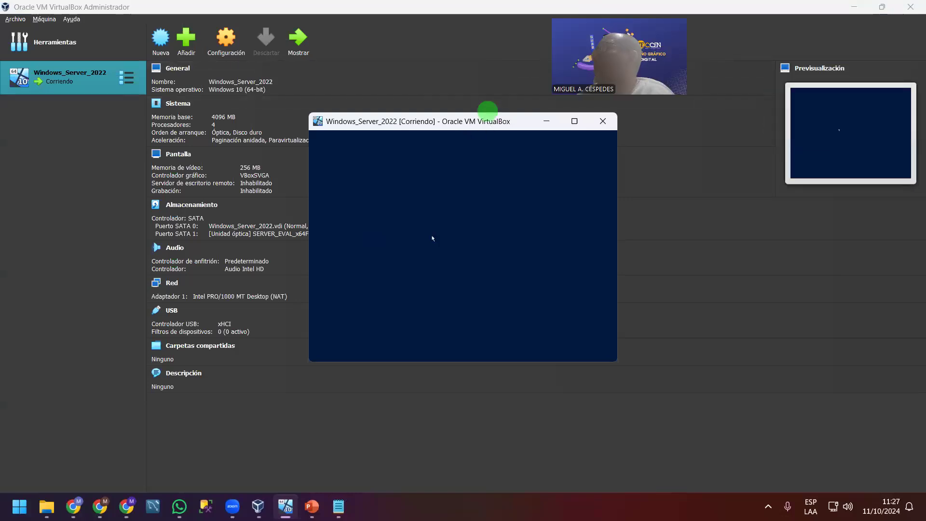
left_click_drag(444, 121, 546, 155)
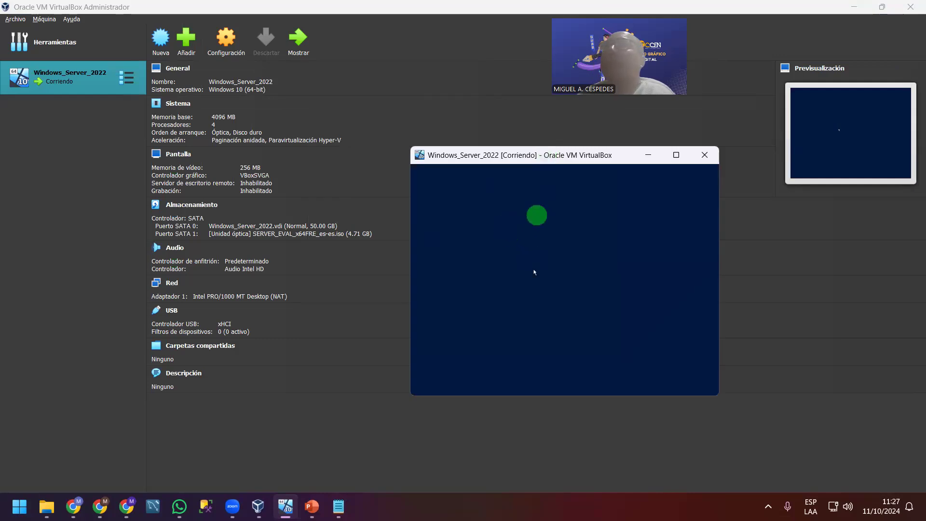
right_click(463, 153)
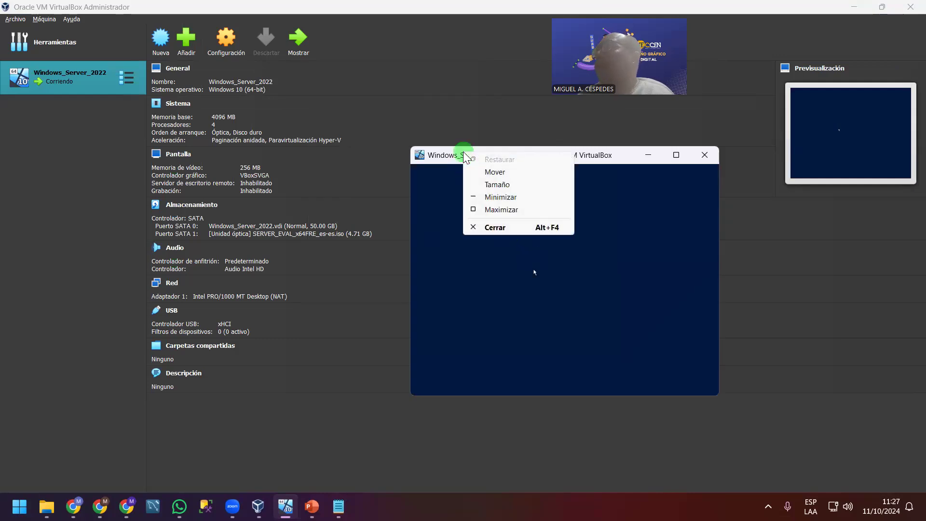
left_click(436, 156)
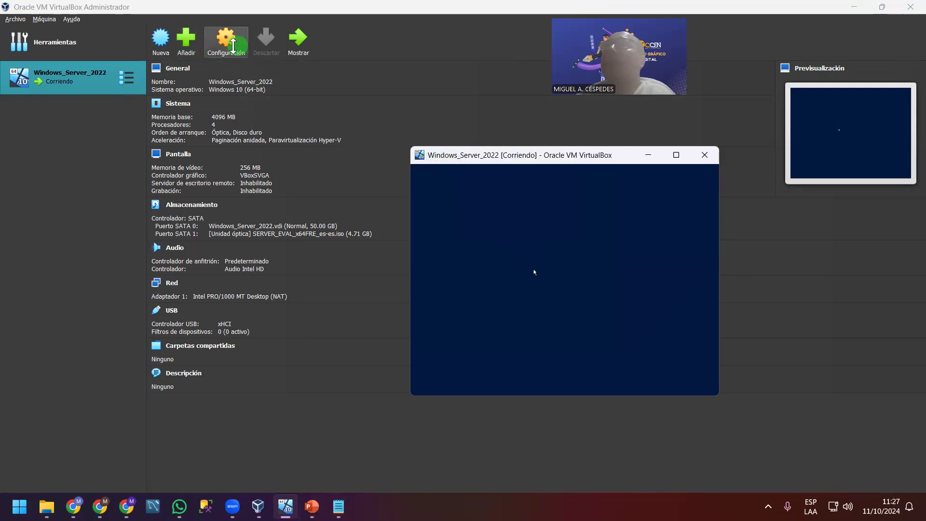
Restart the Windows_Server_2022 virtual machine from VirtualBox Manager and bring its window to the front at the boot screen
left_click(42, 18)
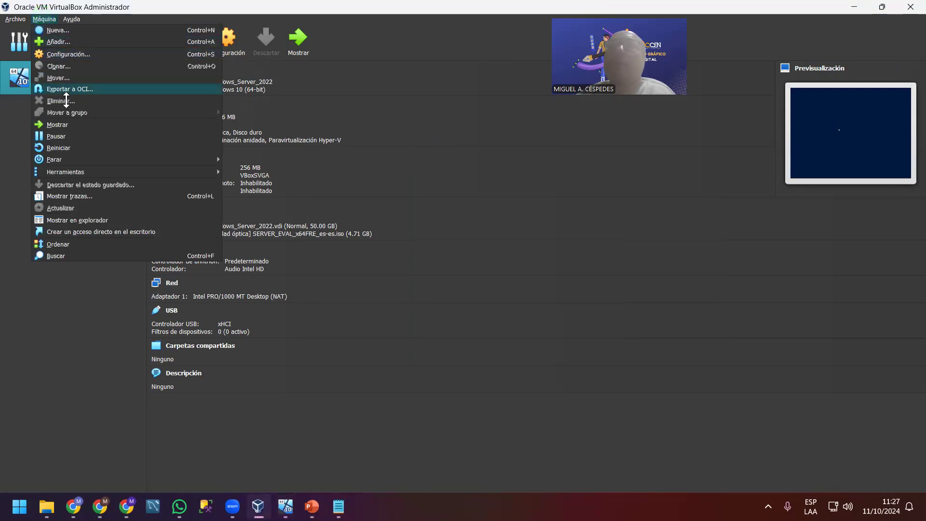
left_click(68, 147)
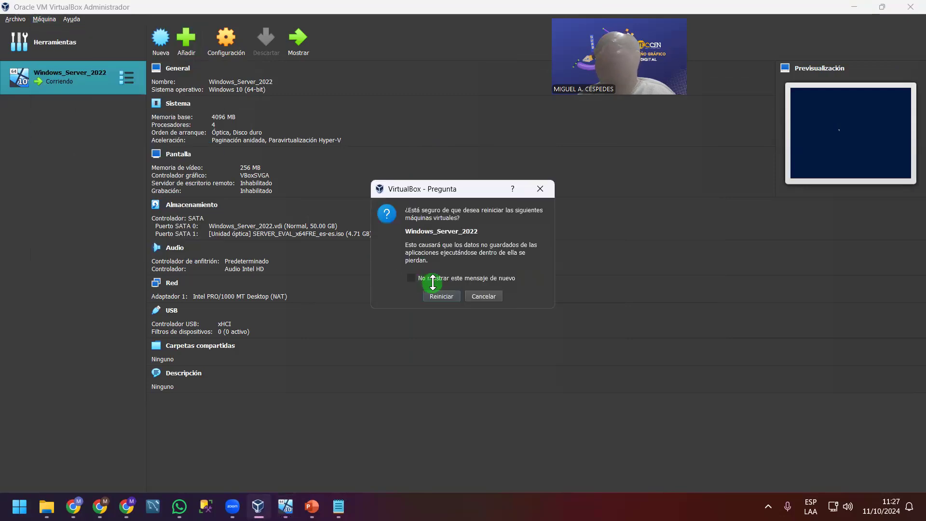
left_click(433, 295)
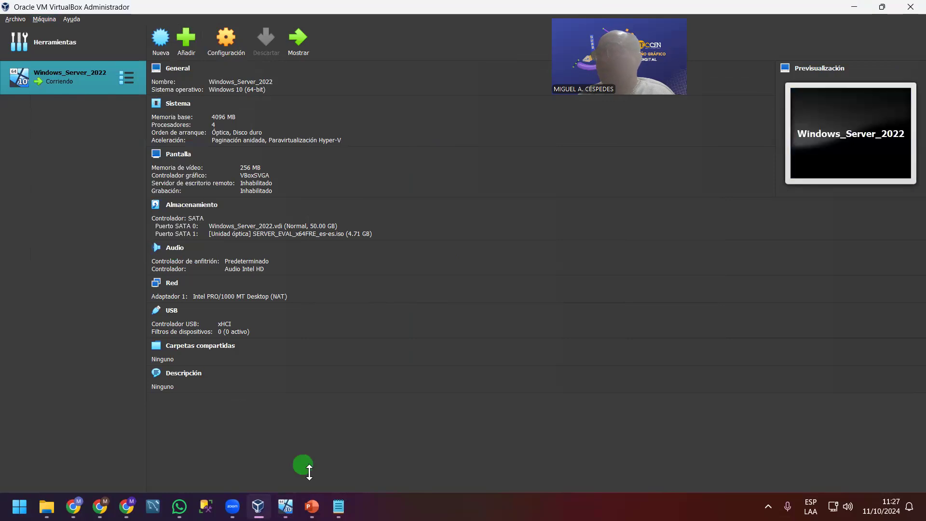
left_click(285, 507)
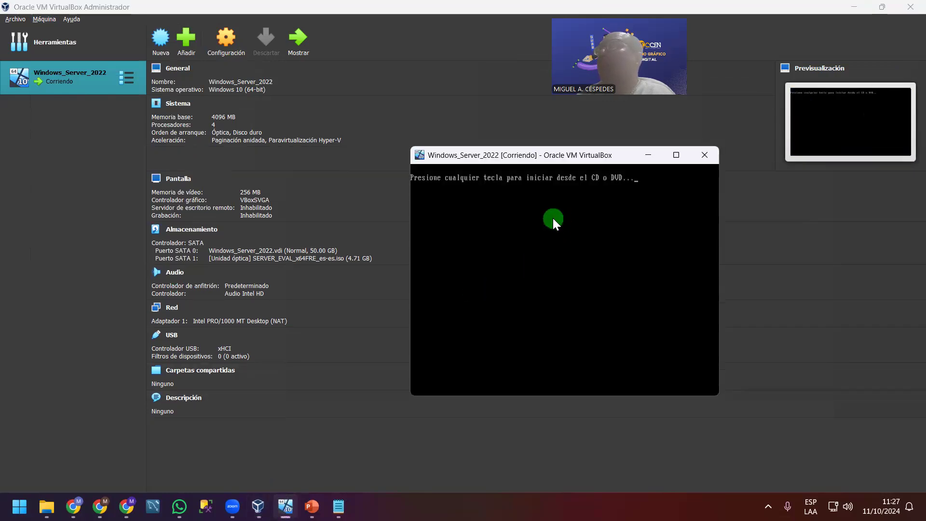
left_click(422, 178)
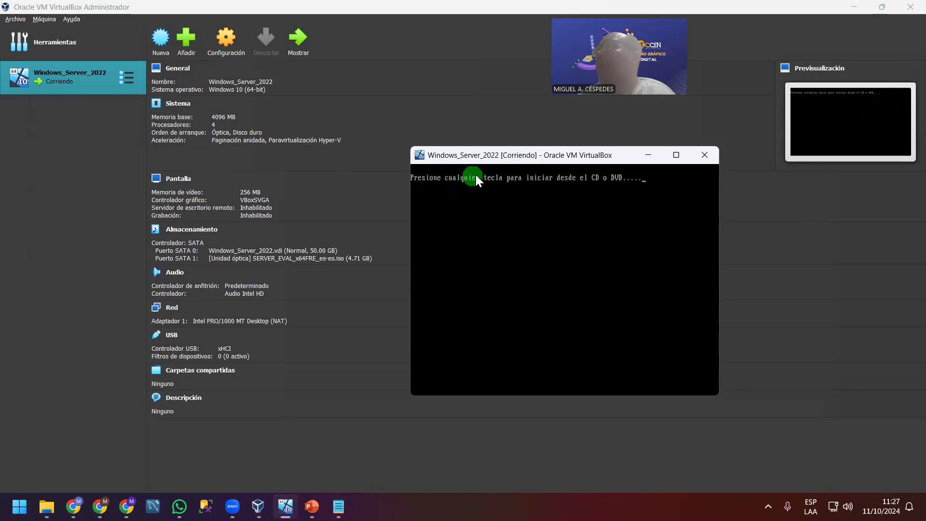
Continue startup from the CD/DVD boot prompt, then reposition and maximize the Windows_Server_2022 machine window
key("Return")
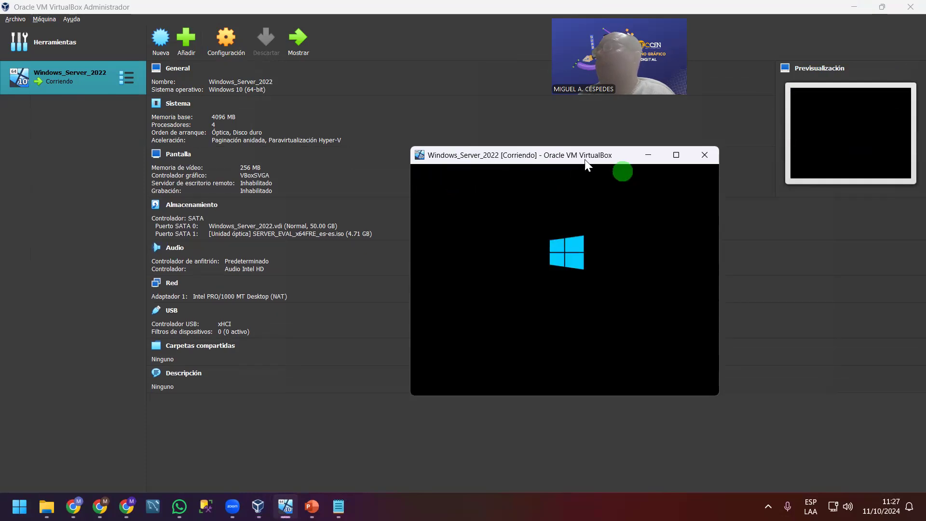
left_click_drag(539, 154, 456, 155)
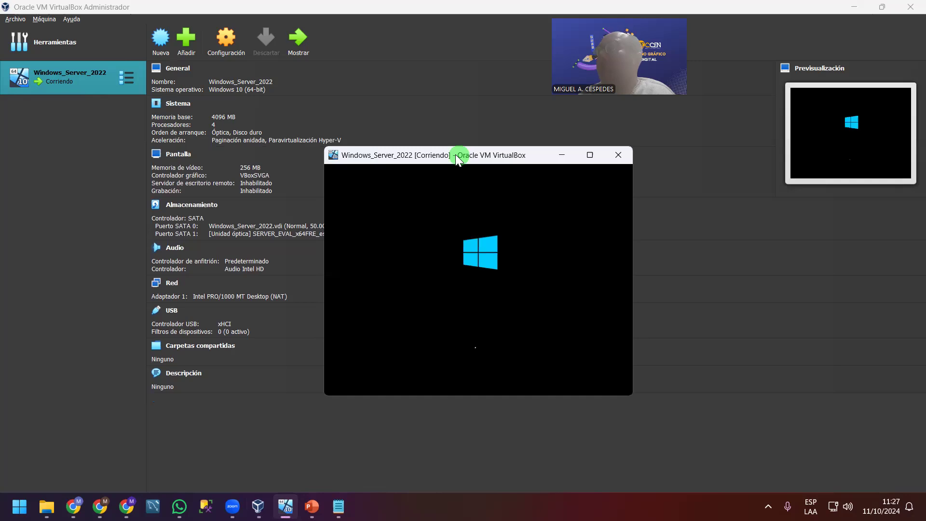
double_click(456, 155)
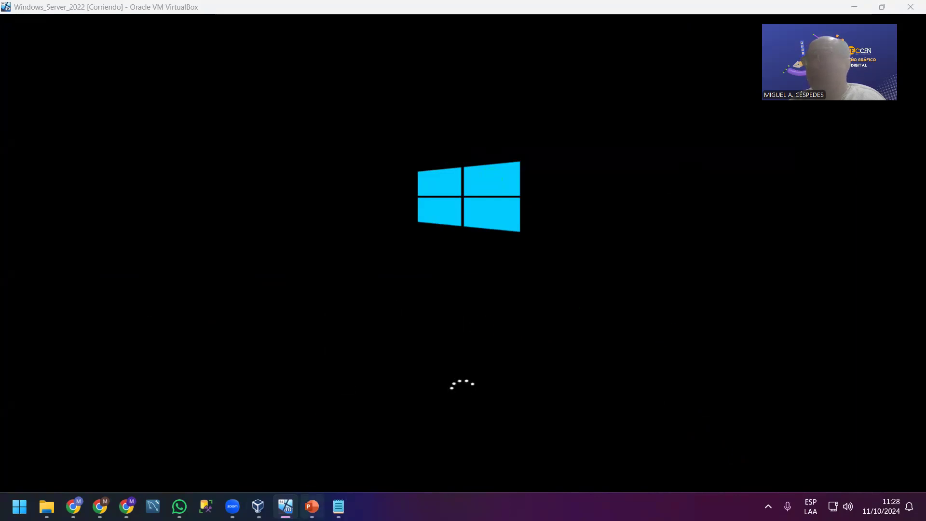
Switch to PowerPoint, show the administrator password setup on slide 61, save the presentation and minimize it to return to the virtual machine
left_click(312, 507)
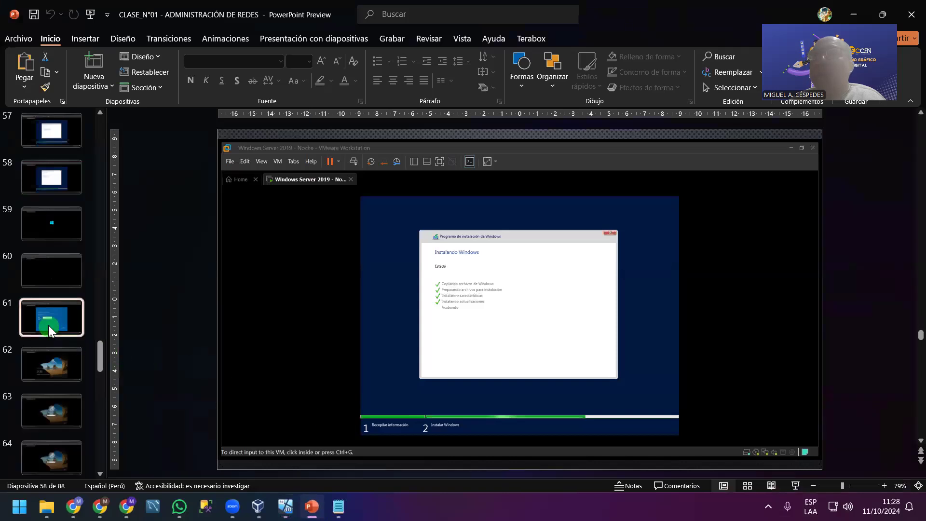
left_click(48, 325)
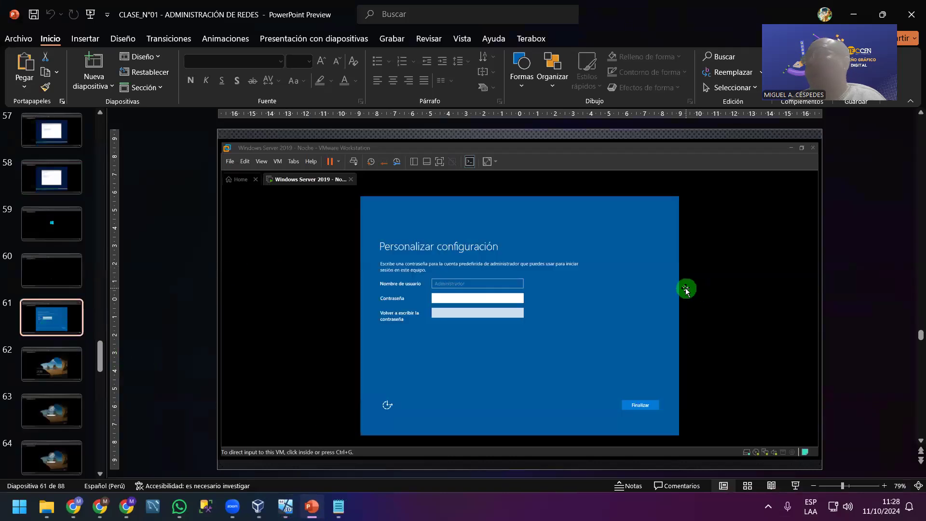
left_click(31, 14)
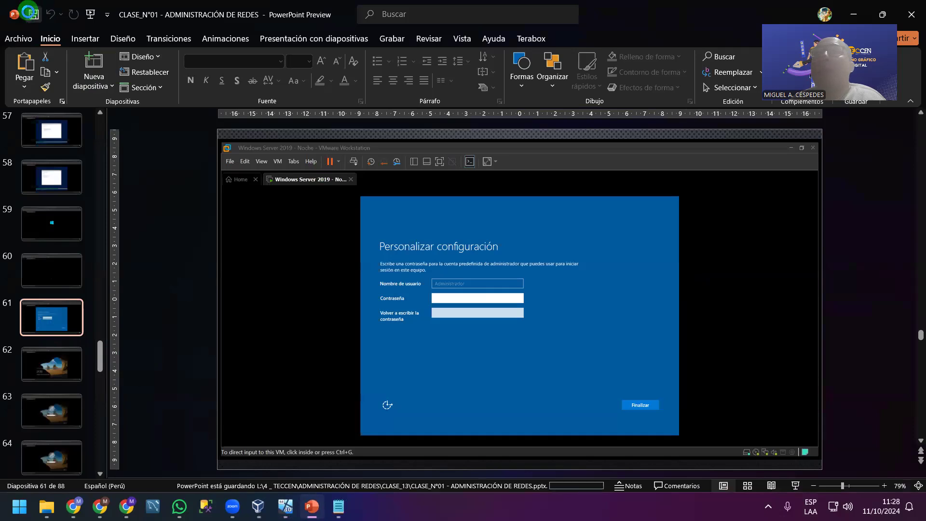
left_click(851, 15)
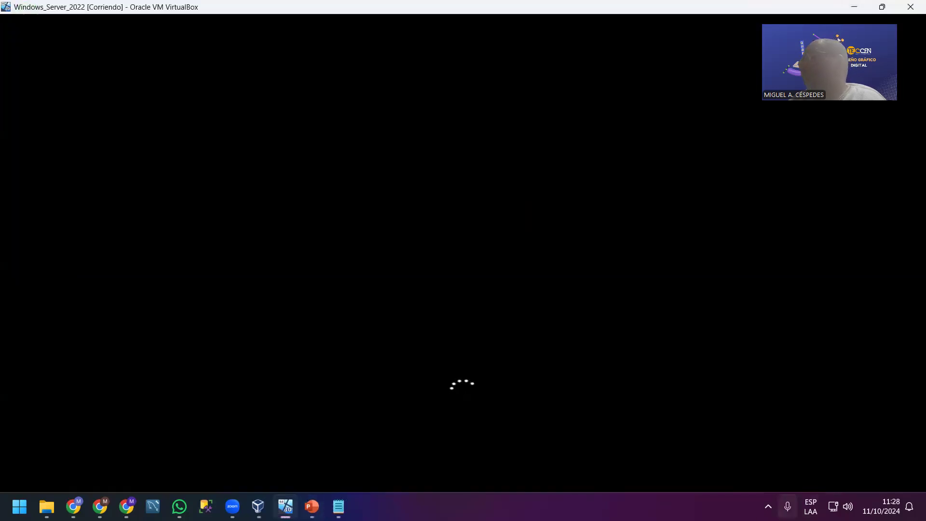
left_click(769, 507)
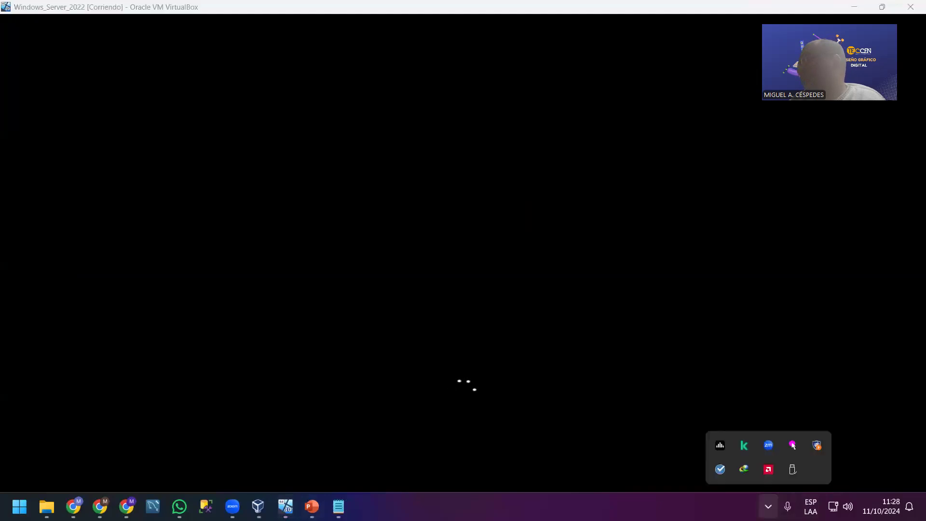
left_click(768, 506)
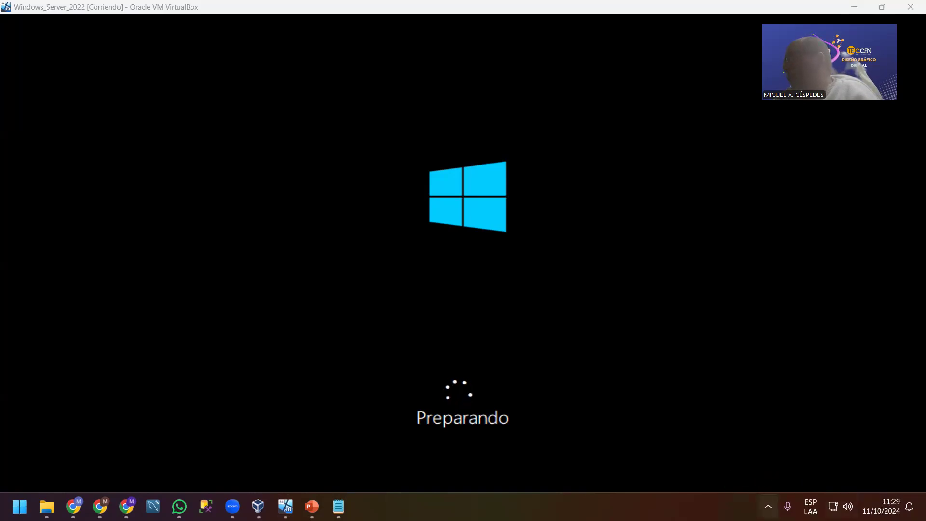
left_click(769, 505)
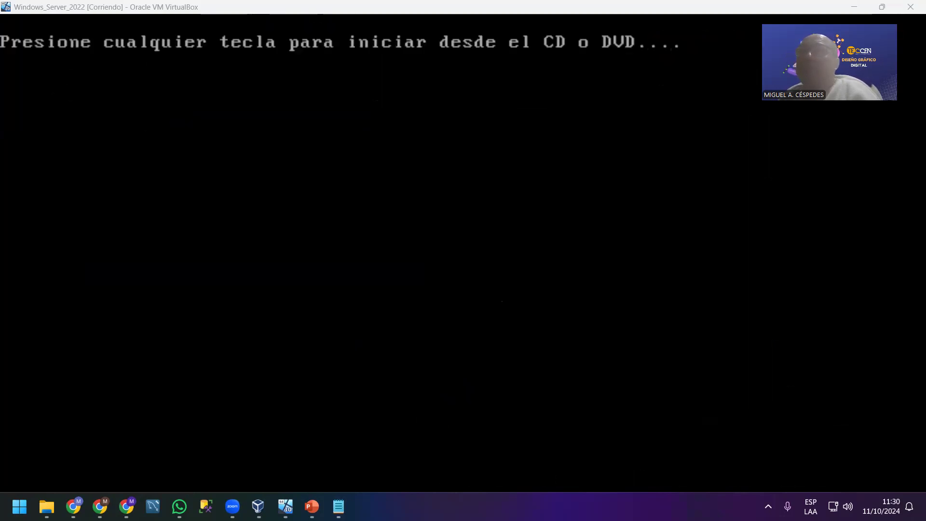
Respond to the CD/DVD boot prompt after the restart to continue starting the Windows_Server_2022 machine
key("Return")
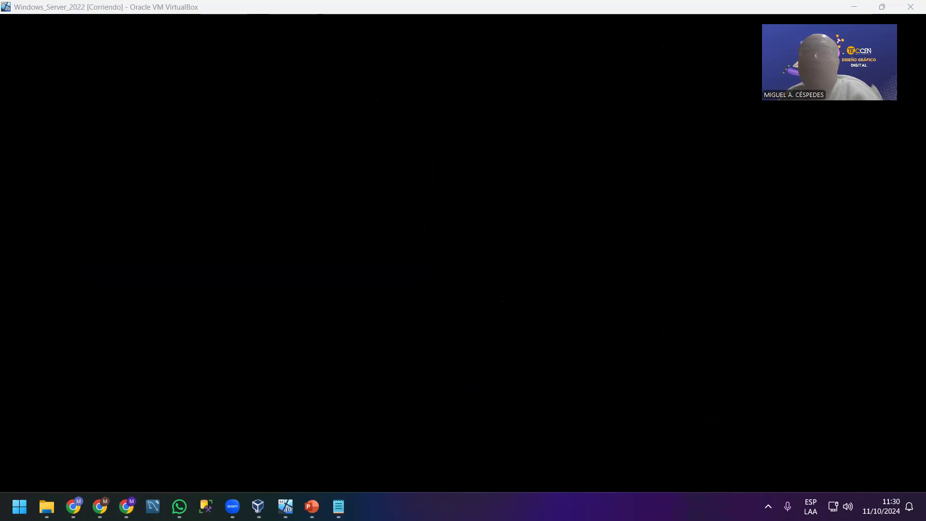